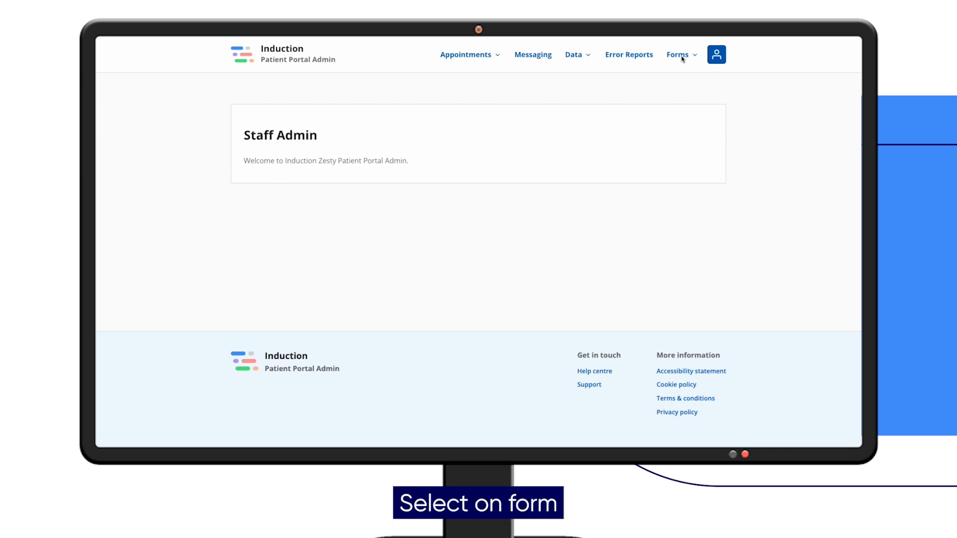
Step: Open the Form Builder and start creating a completely fresh new form
{"action": "left_click", "coordinate": [688, 56]}
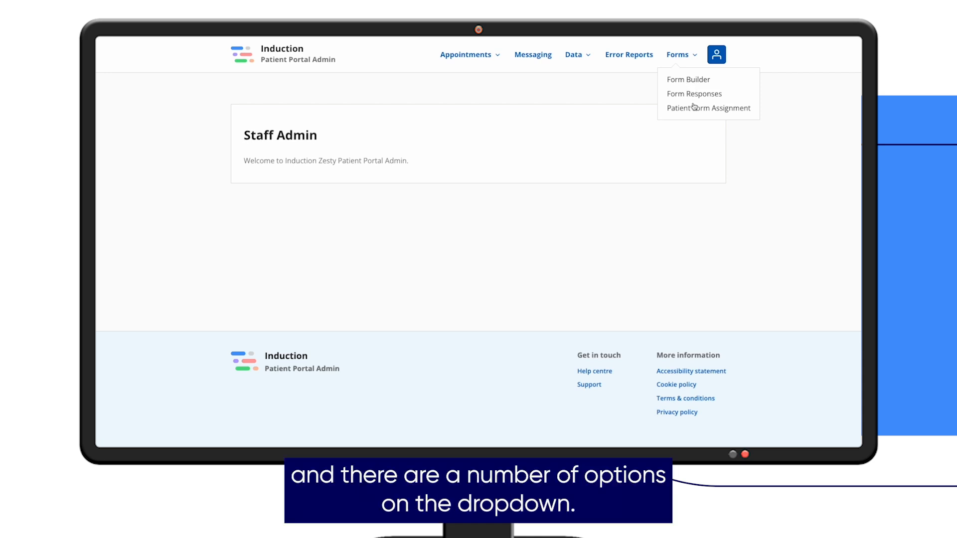
{"action": "left_click", "coordinate": [700, 81]}
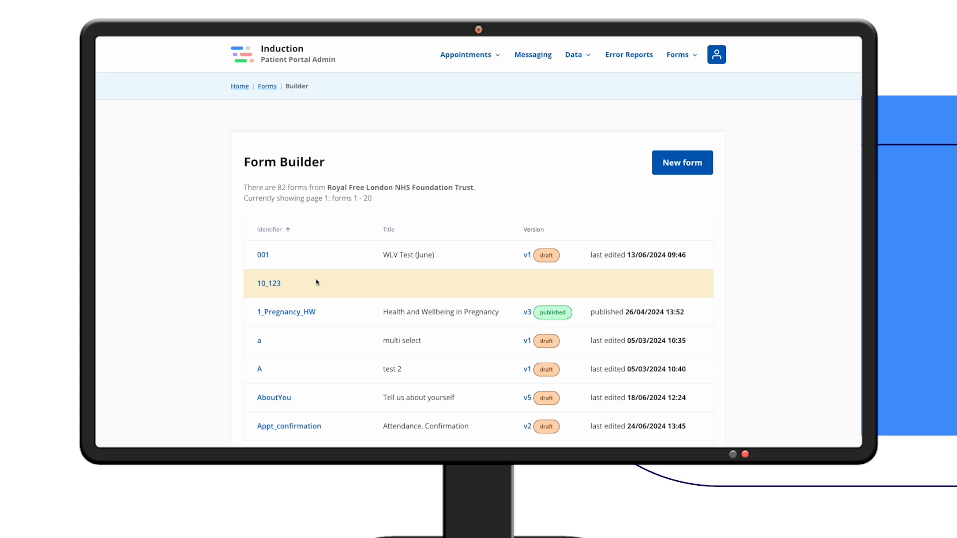
{"action": "left_click", "coordinate": [678, 164]}
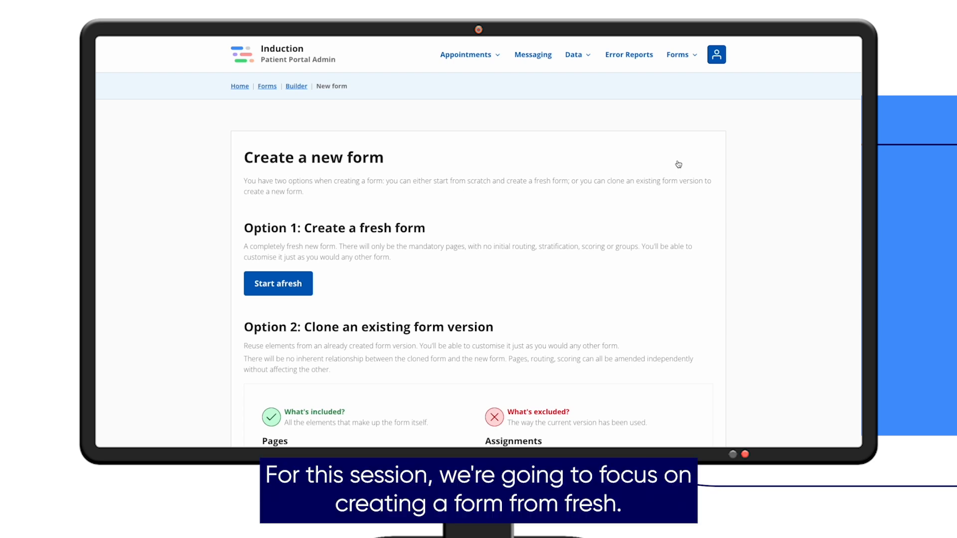
{"action": "left_click", "coordinate": [276, 286]}
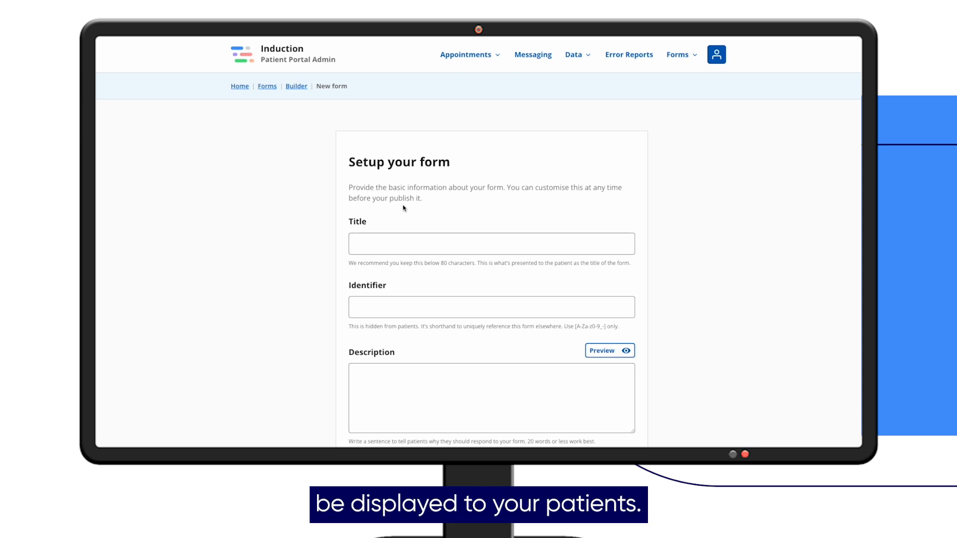
Step: Set the form's title to "Confirm Appointment" and its identifier to "Confirm_Appointment"
{"action": "left_click", "coordinate": [395, 247]}
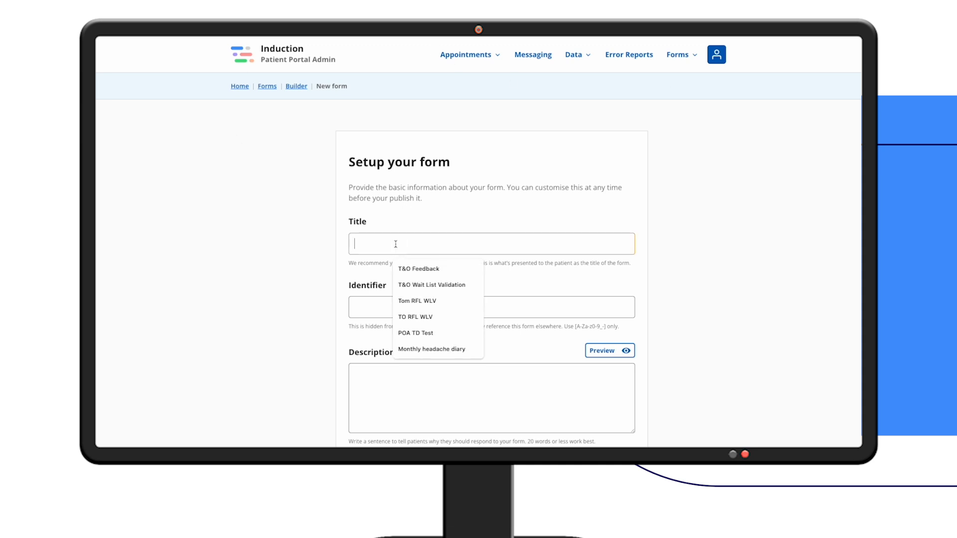
{"action": "type", "text": "Confirm Appointment"}
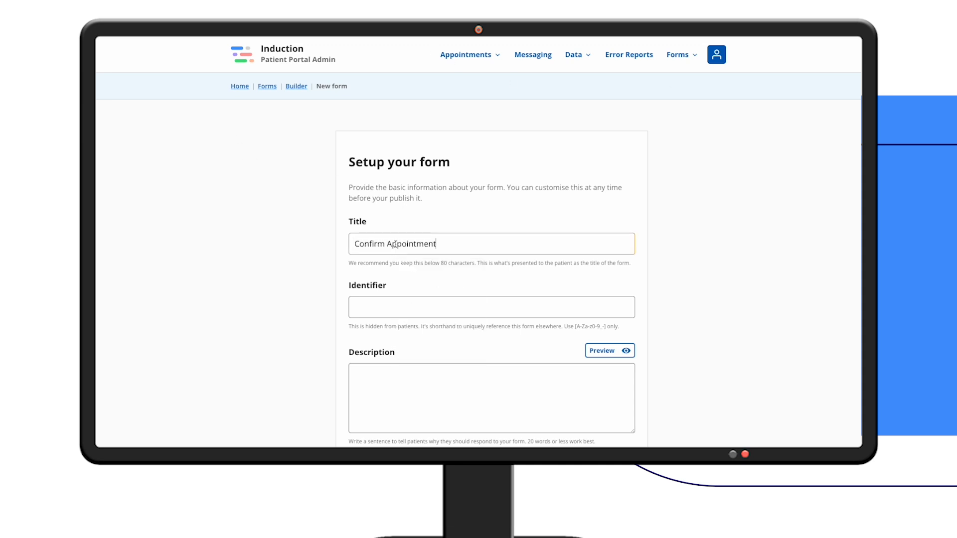
{"action": "left_click", "coordinate": [387, 304]}
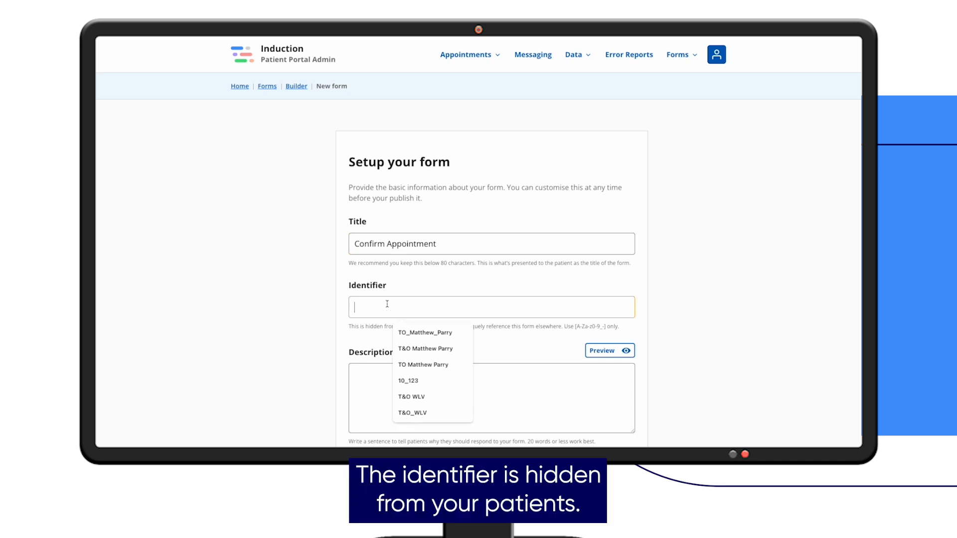
{"action": "left_click", "coordinate": [374, 339]}
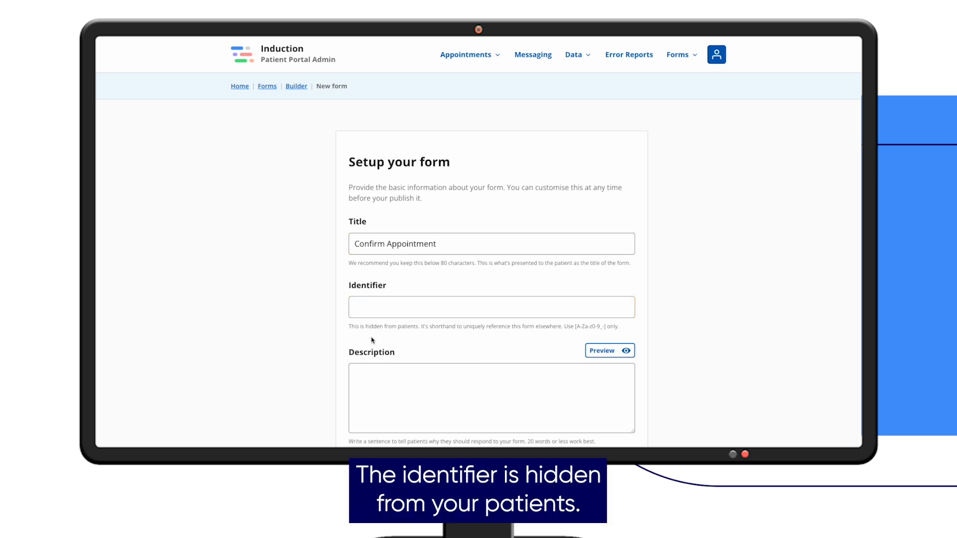
{"action": "left_click", "coordinate": [421, 311]}
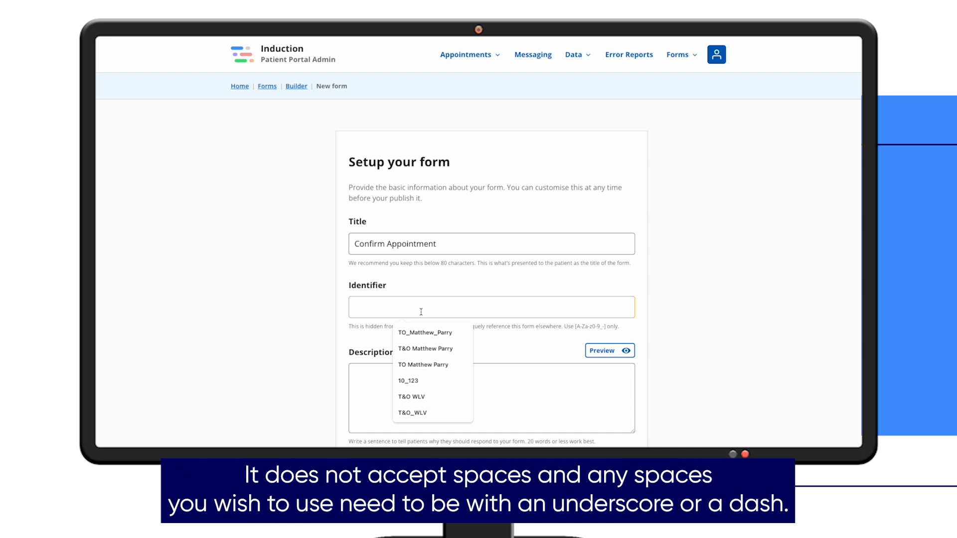
{"action": "type", "text": "Confirm Appointment"}
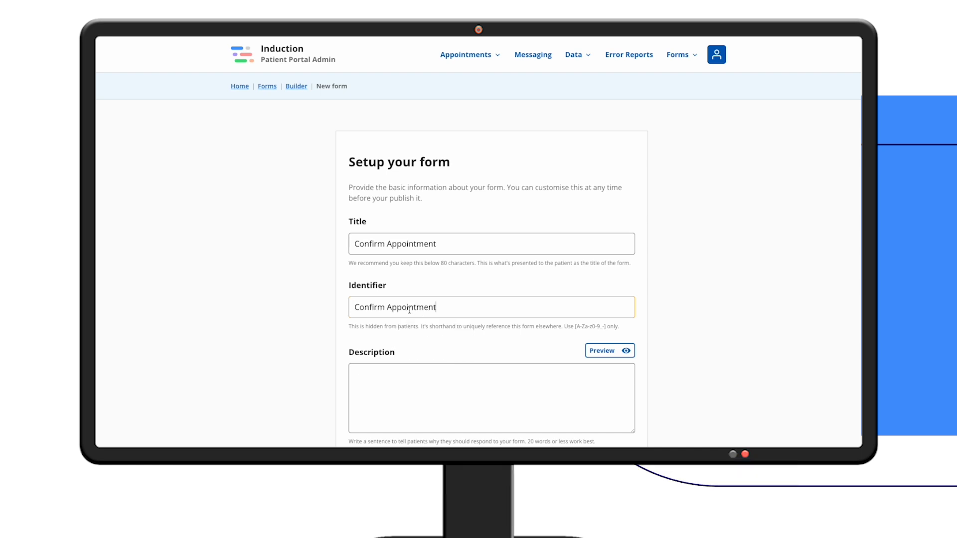
{"action": "key", "text": "BackSpace"}
{"action": "type", "text": "_"}
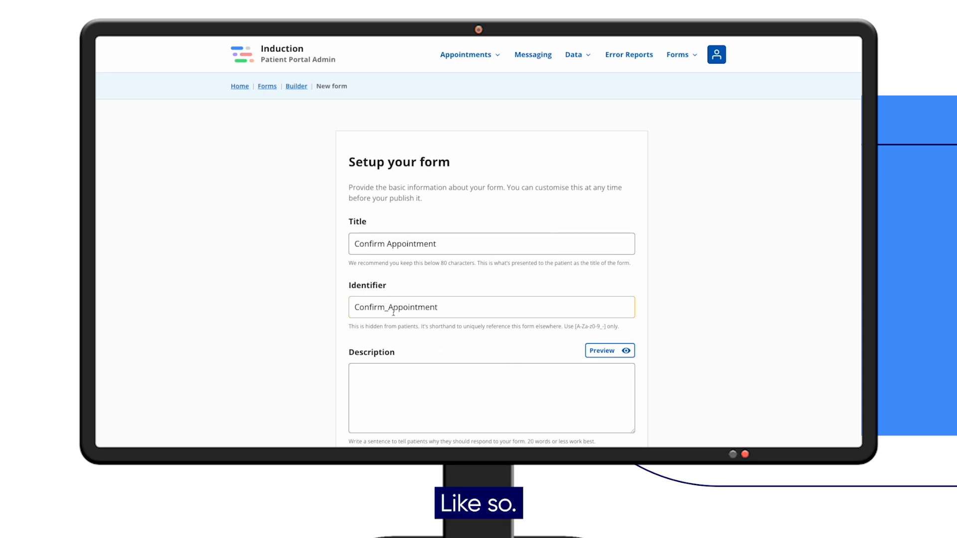
Step: Enter the form description "Please confirm if you will be attending your appointment." plus a note about offering unneeded slots to others, and preview it
{"action": "left_click", "coordinate": [400, 403]}
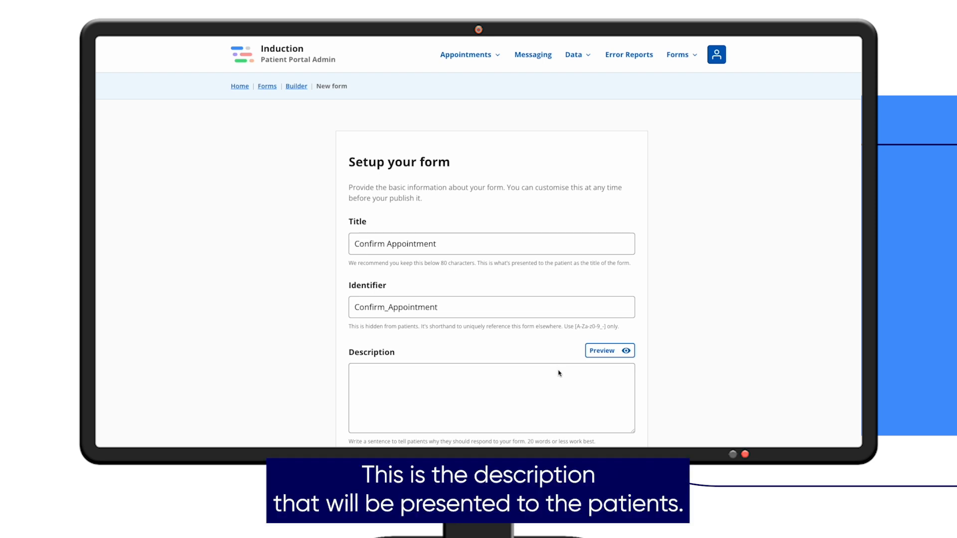
{"action": "left_click", "coordinate": [508, 377]}
{"action": "type", "text": "Please confirm if you will be attending your appointment. If you are unable to attend for any reason, this information will help us manage the appointments and offer this slot to others."}
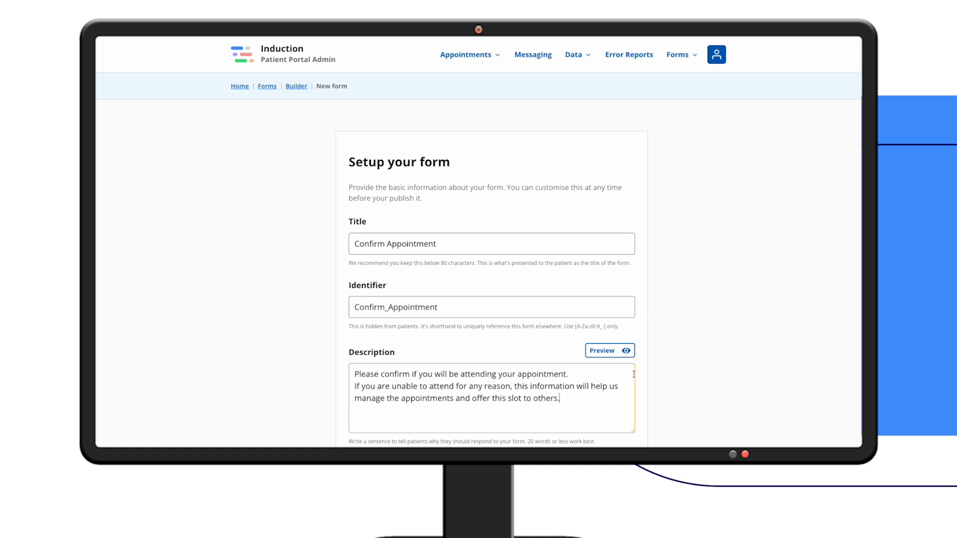
{"action": "left_click", "coordinate": [601, 351]}
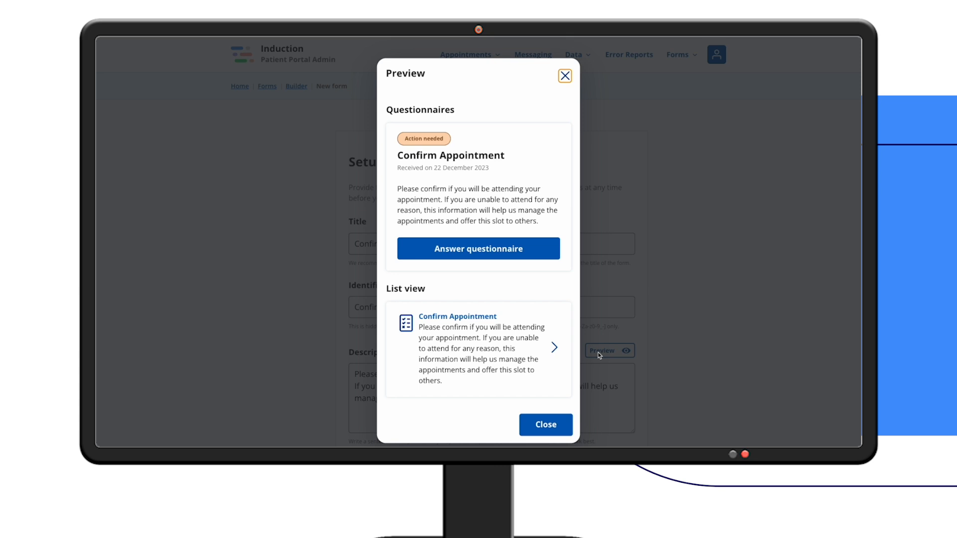
{"action": "left_click", "coordinate": [551, 426]}
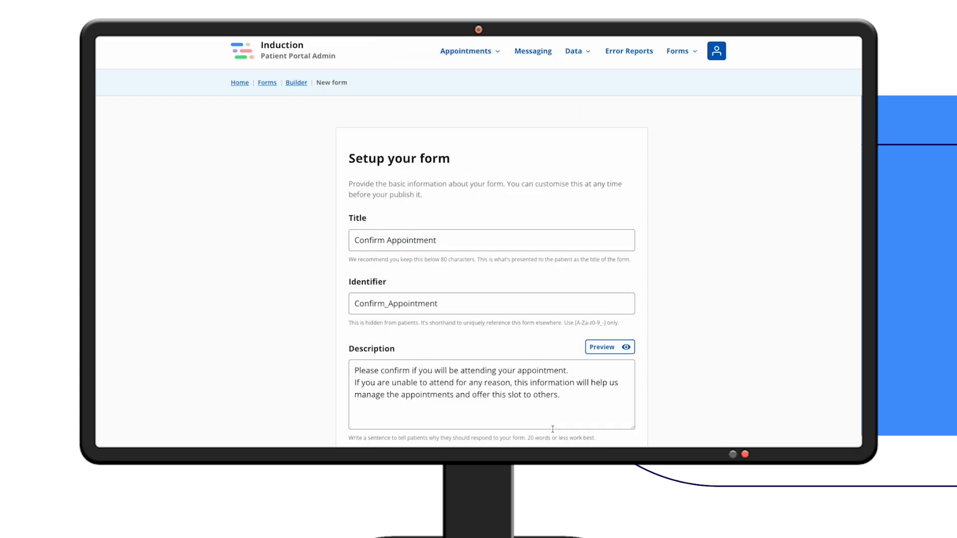
Step: Proceed to the form creation agreement, accept it and finish creating the form
{"action": "scroll", "coordinate": [553, 429], "scroll_direction": "down", "scroll_amount": 3}
{"action": "left_click", "coordinate": [616, 398]}
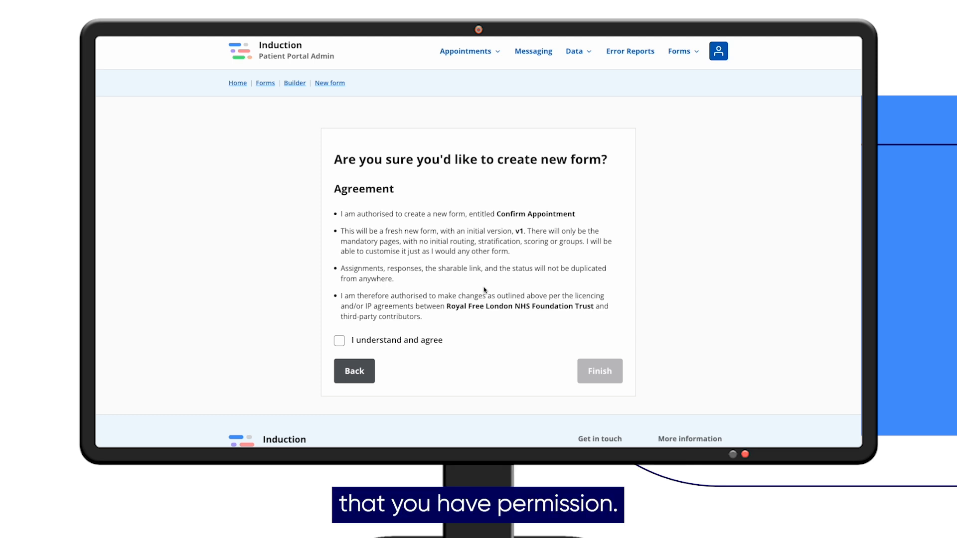
{"action": "left_click", "coordinate": [342, 342]}
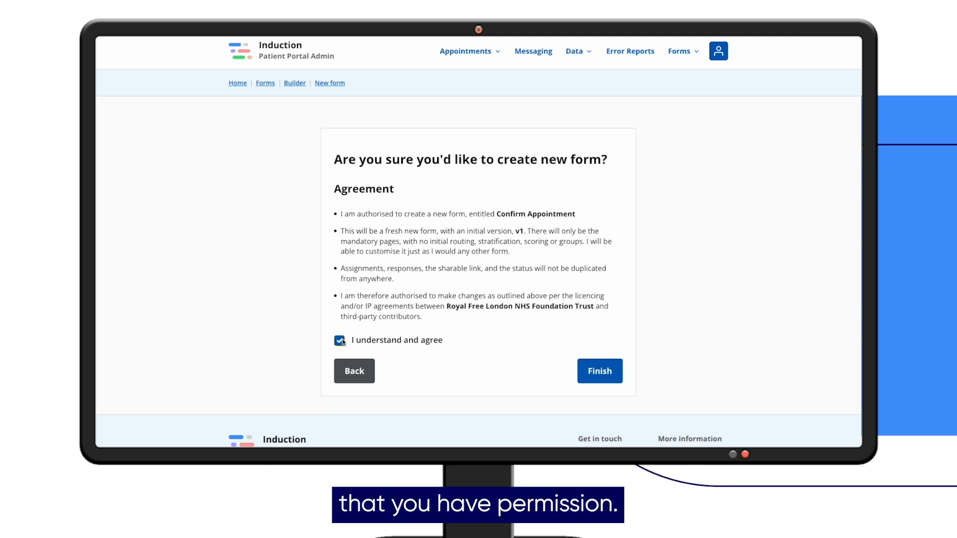
{"action": "left_click", "coordinate": [593, 380]}
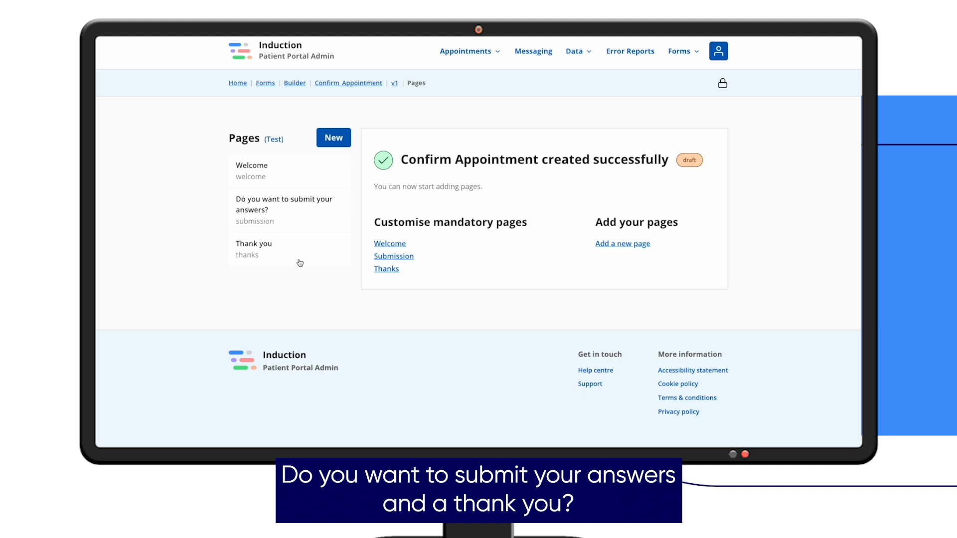
Step: View the mandatory submission page and add a new single choice page to the form
{"action": "left_click", "coordinate": [285, 209]}
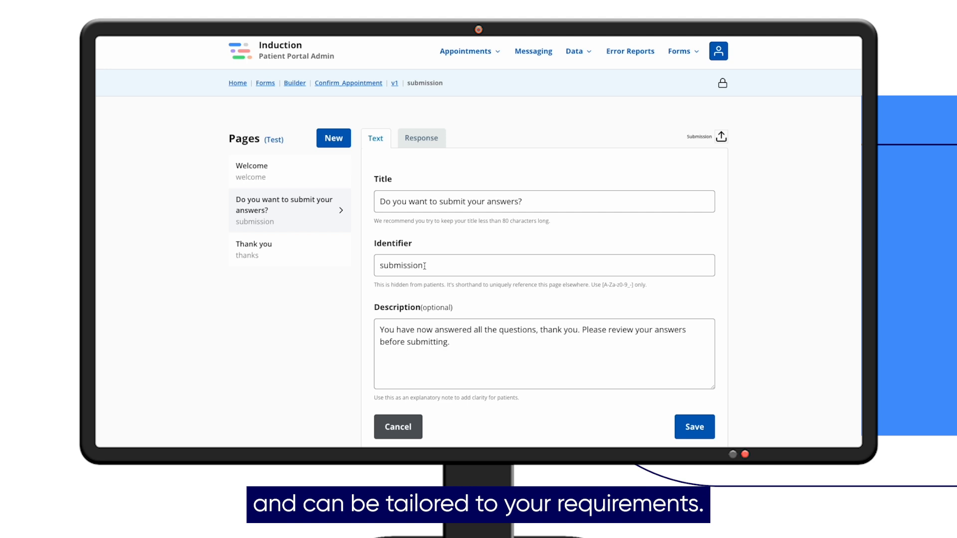
{"action": "left_click", "coordinate": [336, 143]}
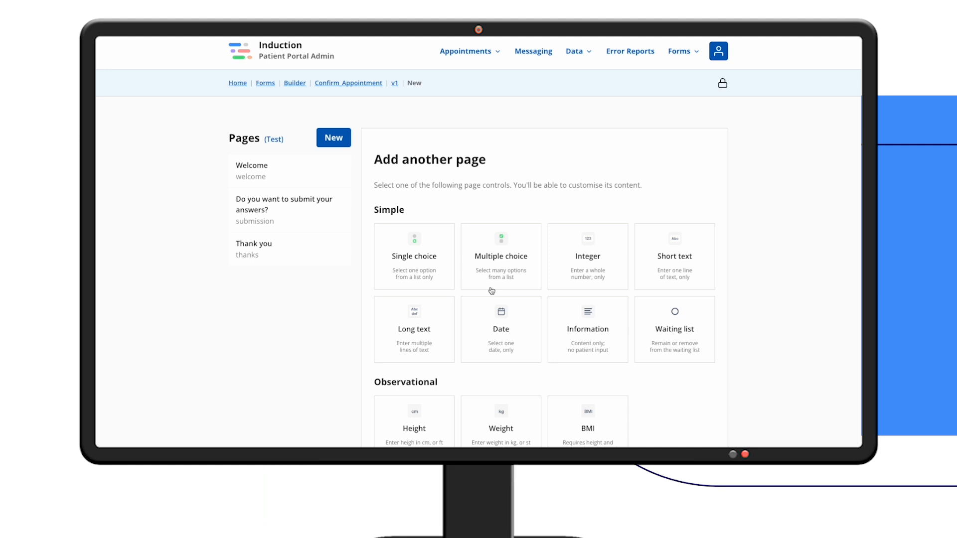
{"action": "scroll", "coordinate": [537, 324], "scroll_direction": "down", "scroll_amount": 1}
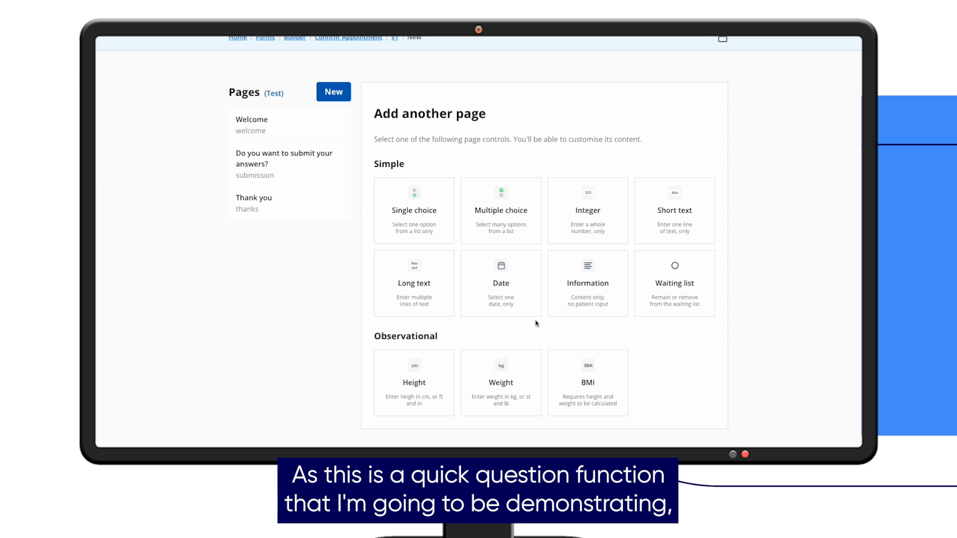
{"action": "left_click", "coordinate": [420, 209]}
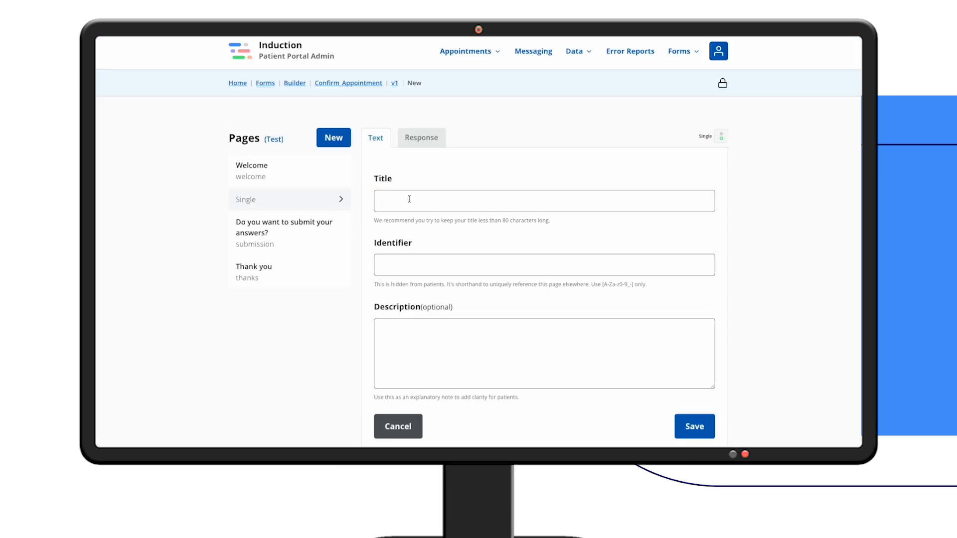
Step: Set the single choice page's title to "Confirm Appointment Attendance" and its identifier to "10_attendance"
{"action": "left_click", "coordinate": [410, 198]}
{"action": "key", "text": "Escape"}
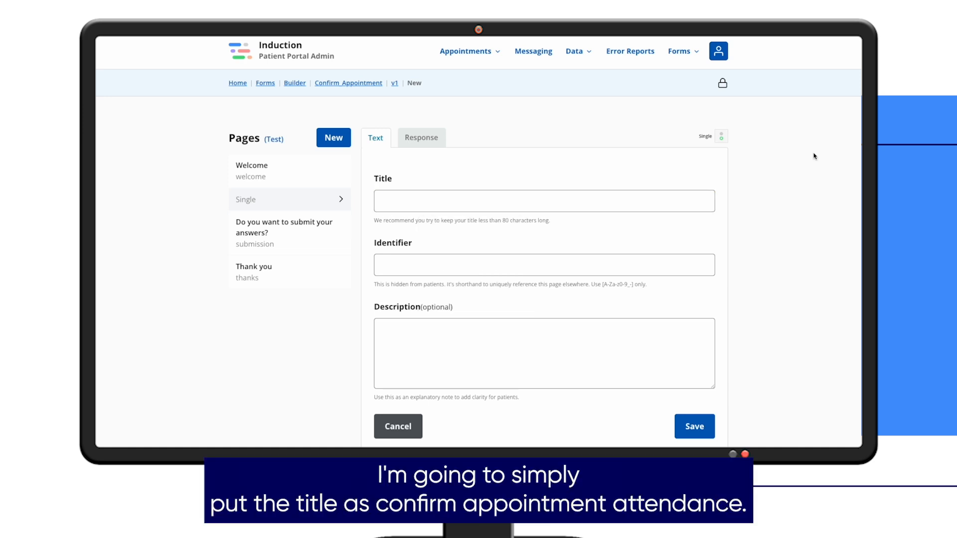
{"action": "left_click", "coordinate": [429, 201]}
{"action": "type", "text": "Confirm Appointment"}
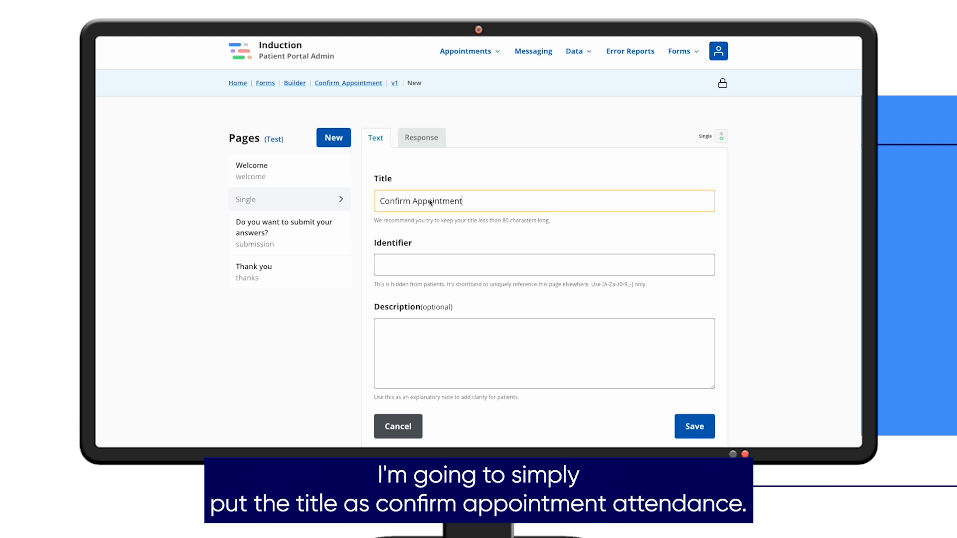
{"action": "type", "text": " Attendance"}
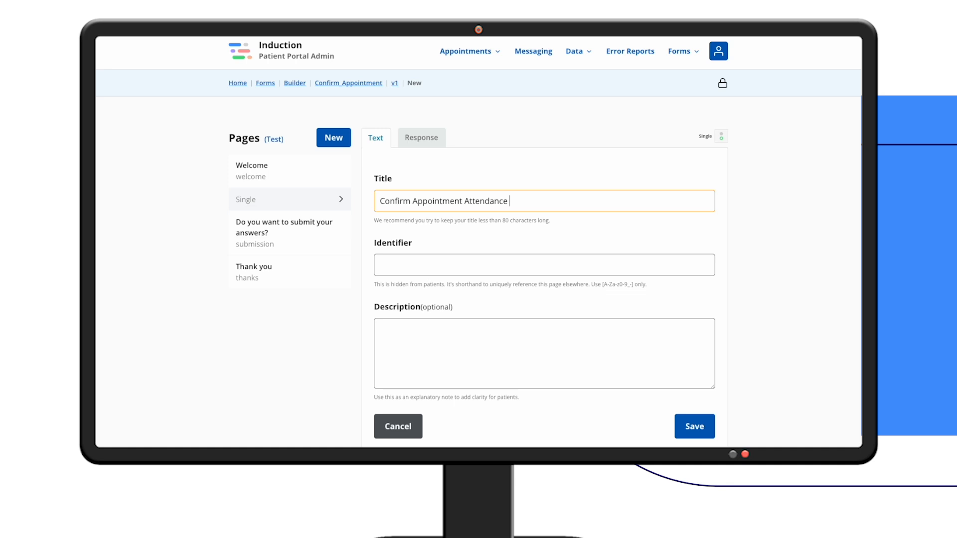
{"action": "left_click", "coordinate": [432, 260]}
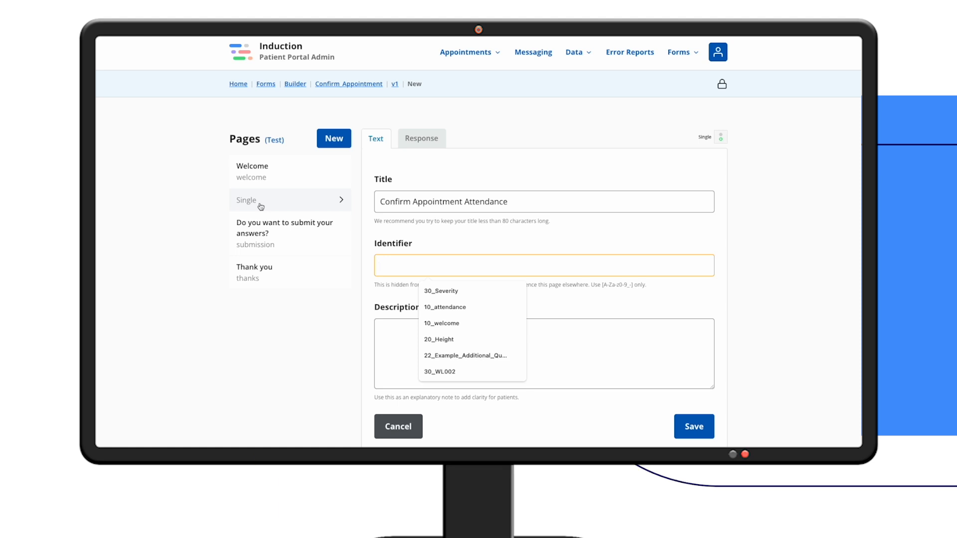
{"action": "left_click", "coordinate": [432, 307]}
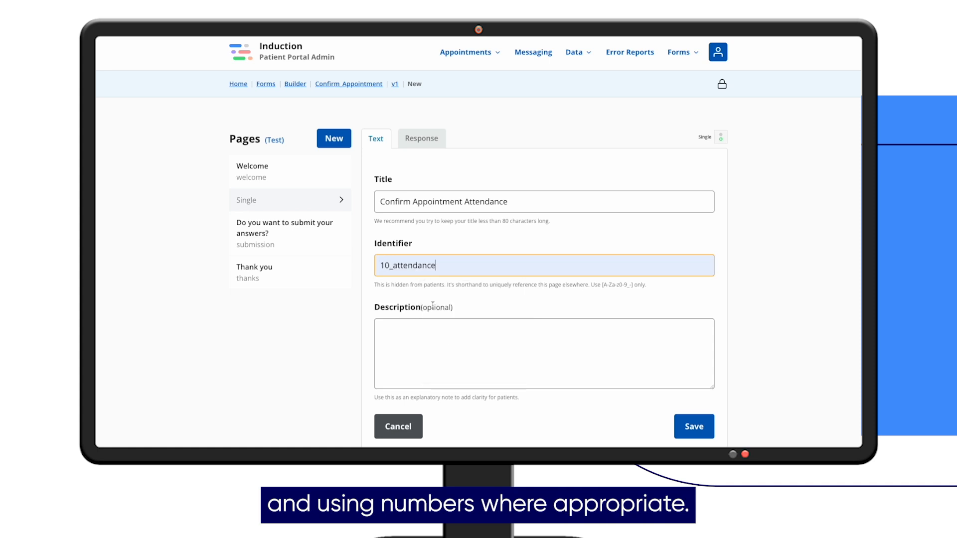
Step: Give the attendance page the same description as the form, asking patients to confirm whether they will attend, and save the page
{"action": "left_click", "coordinate": [398, 343]}
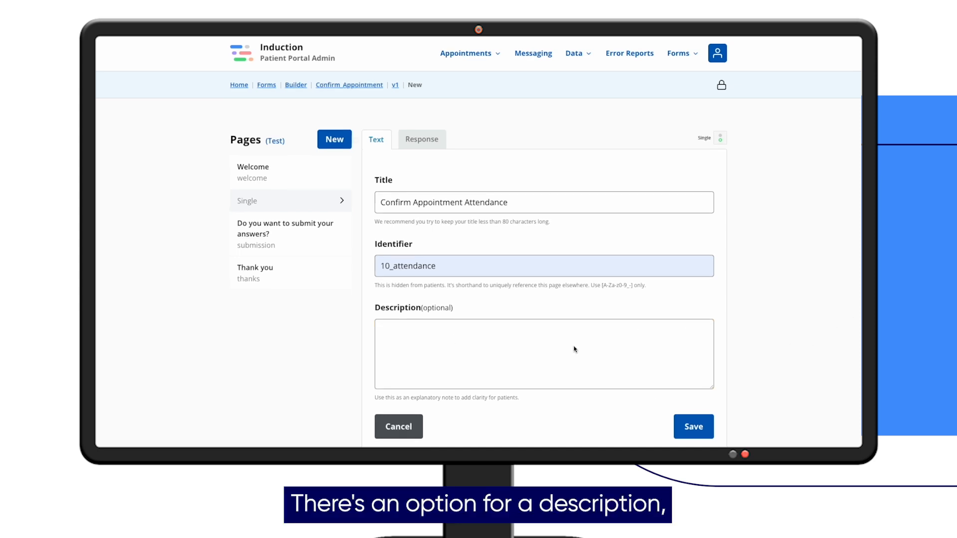
{"action": "left_click", "coordinate": [574, 350]}
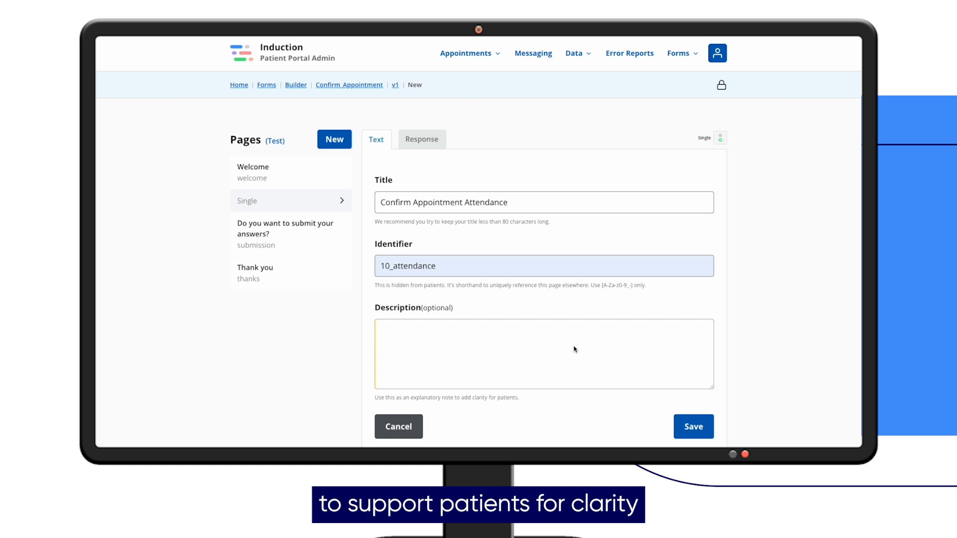
{"action": "type", "text": "Please confirm if you will be attending your appointment. If you are unable to attend for any reason, this information will help us manage the appointments and offer this slot to others."}
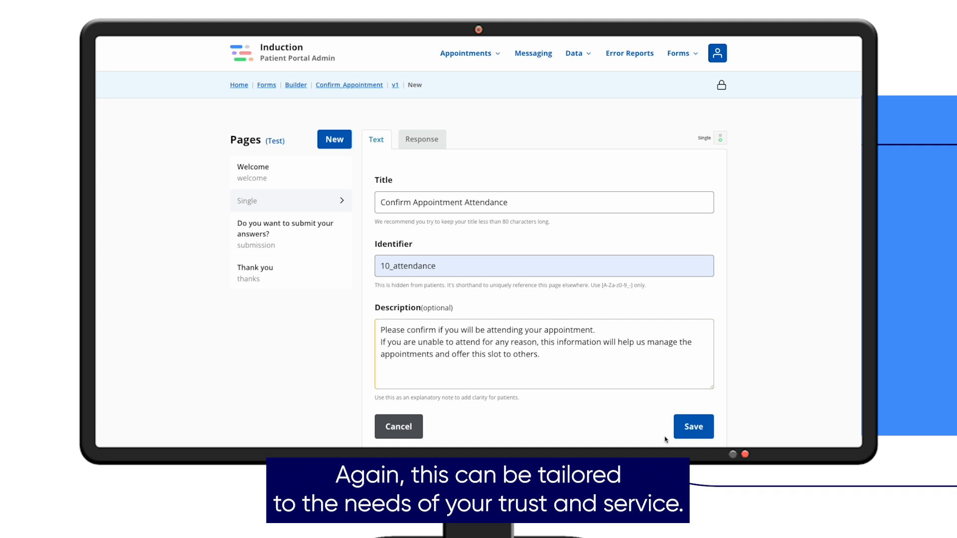
{"action": "left_click", "coordinate": [698, 435]}
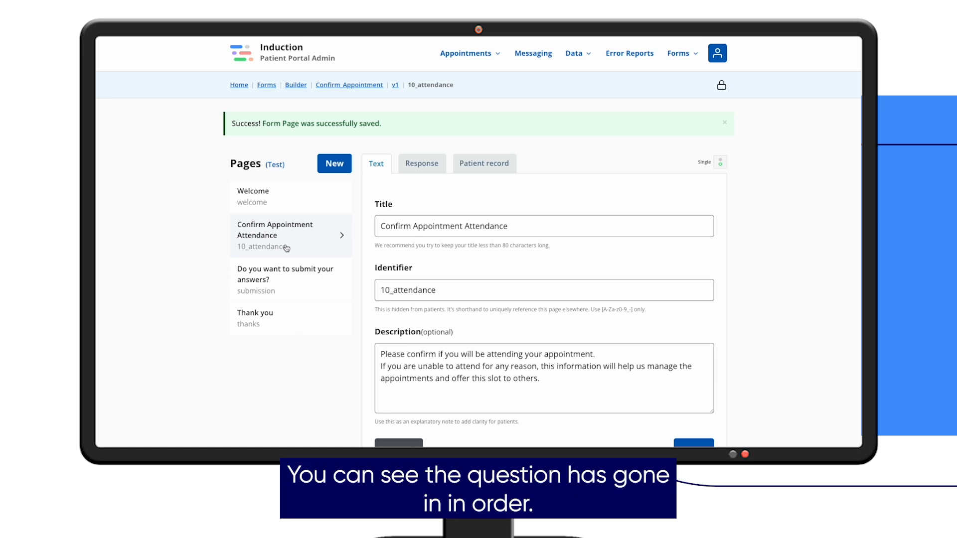
Step: Add a "Yes" response option to the attendance page with submission as its next page
{"action": "left_click", "coordinate": [429, 168]}
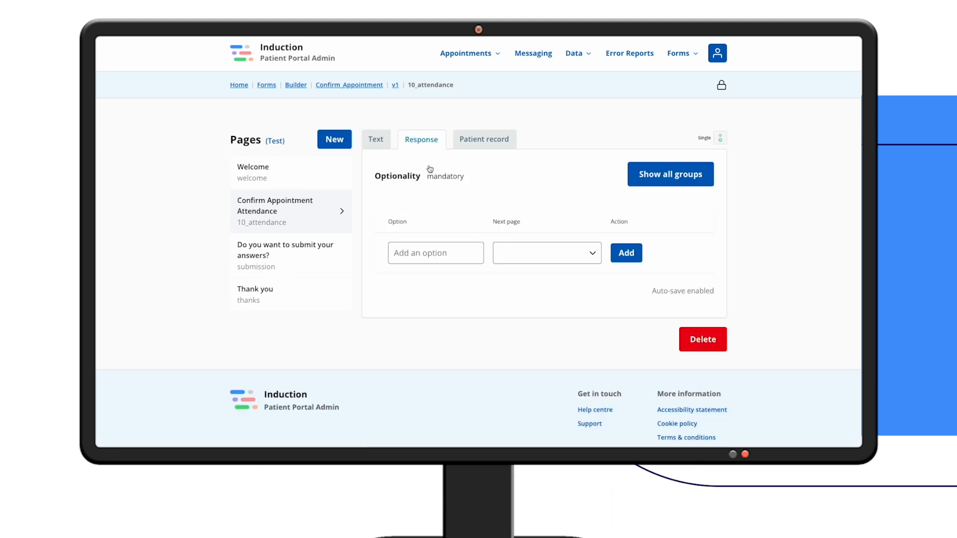
{"action": "left_click", "coordinate": [414, 255]}
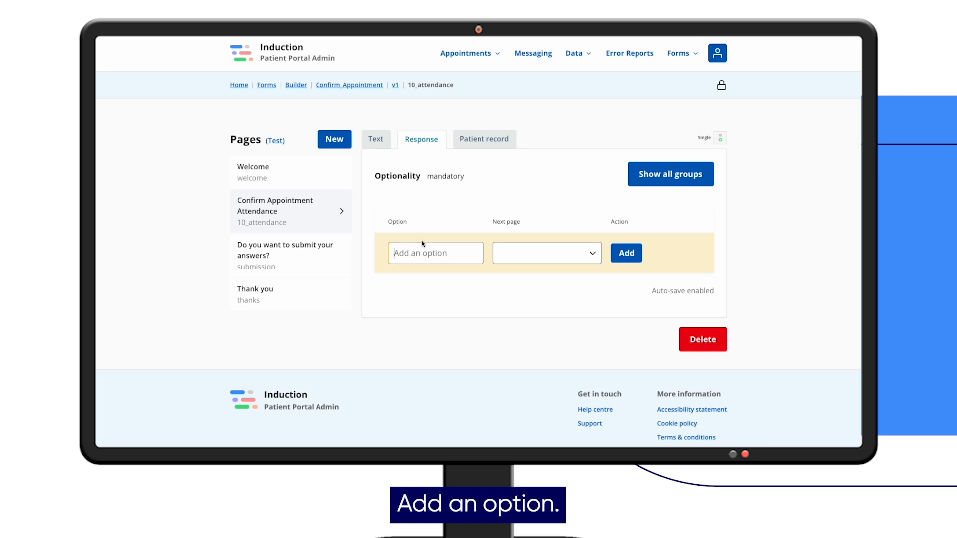
{"action": "type", "text": "Yes"}
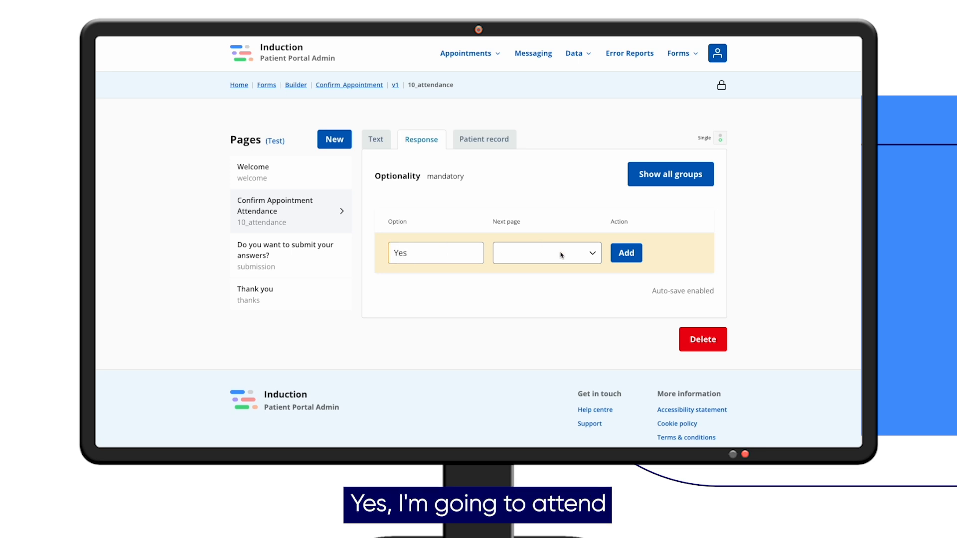
{"action": "left_click", "coordinate": [514, 253]}
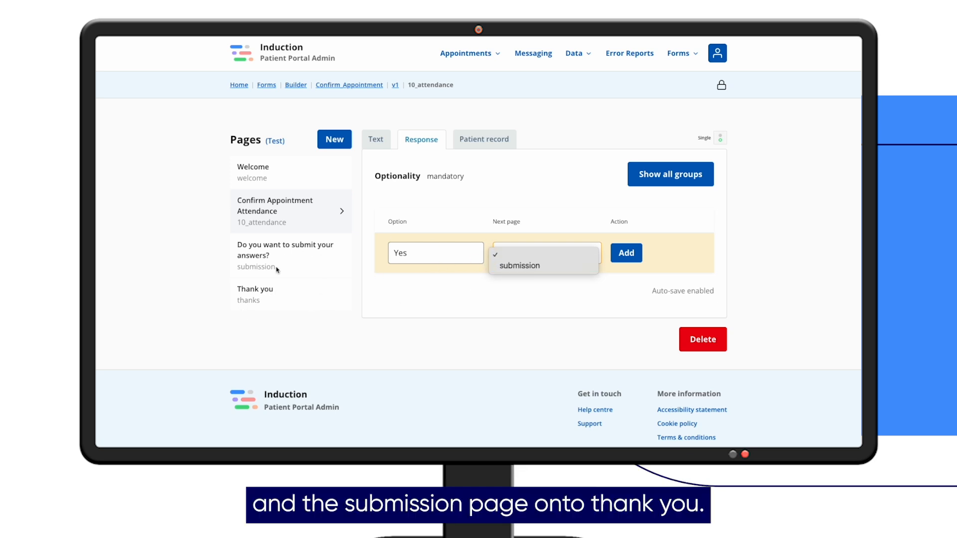
{"action": "left_click", "coordinate": [559, 265]}
{"action": "left_click", "coordinate": [632, 254]}
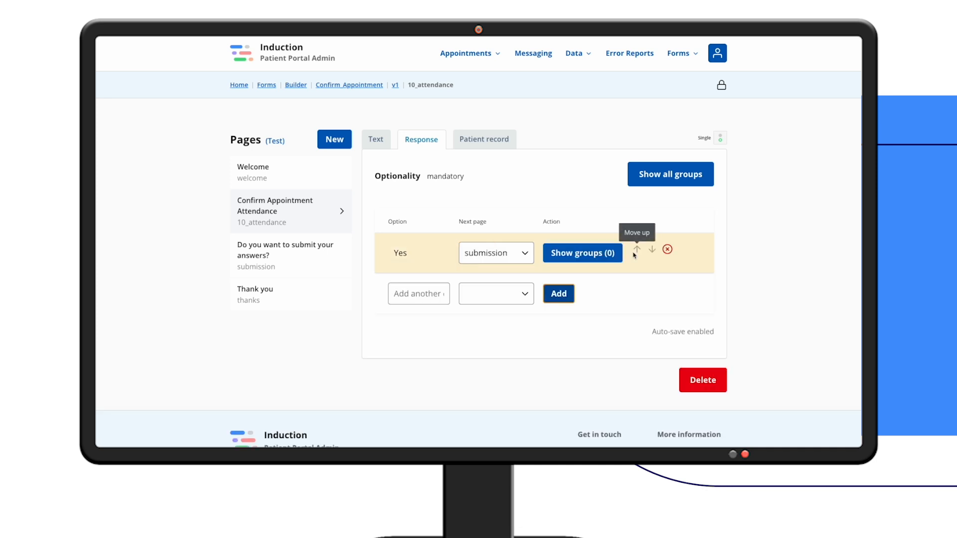
Step: Add a "No" response option to the attendance page that also leads to the submission page
{"action": "left_click", "coordinate": [406, 299]}
{"action": "type", "text": "No"}
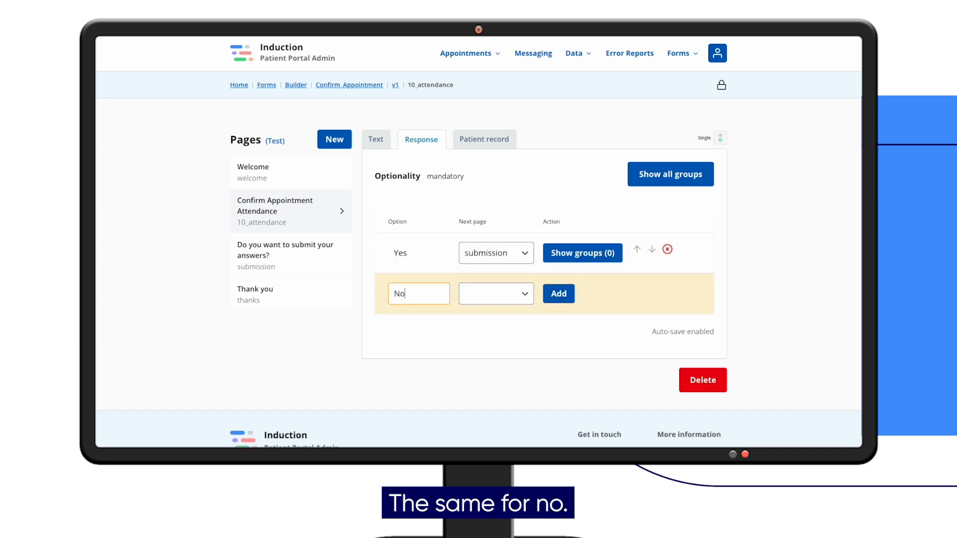
{"action": "left_click", "coordinate": [487, 294]}
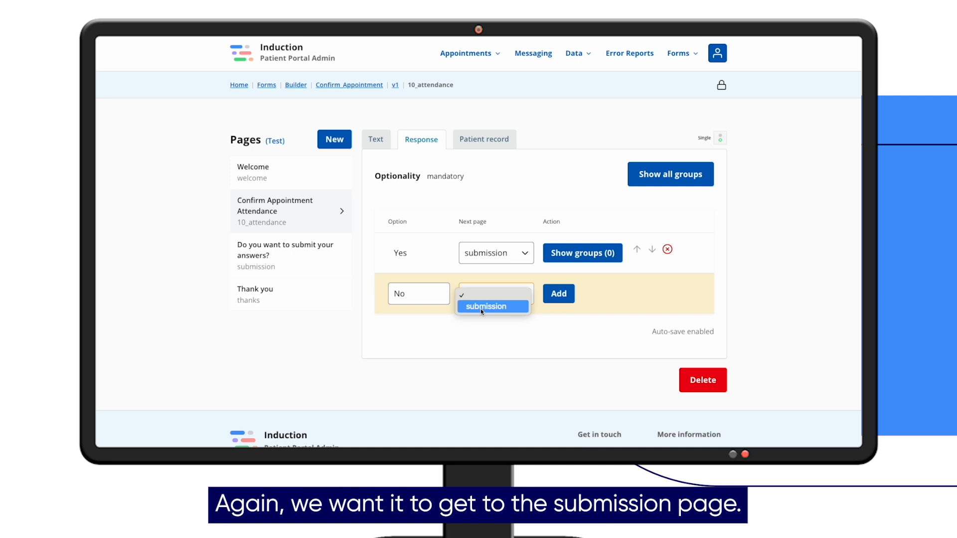
{"action": "left_click", "coordinate": [481, 307]}
{"action": "left_click", "coordinate": [563, 294]}
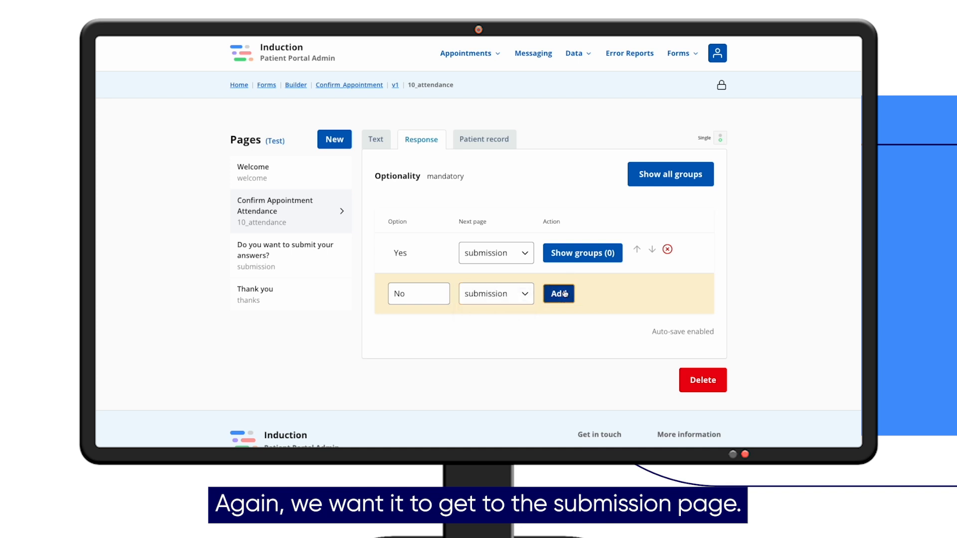
Step: Add an "Unsure" response option to the attendance question, routed to the submission page
{"action": "left_click", "coordinate": [421, 339]}
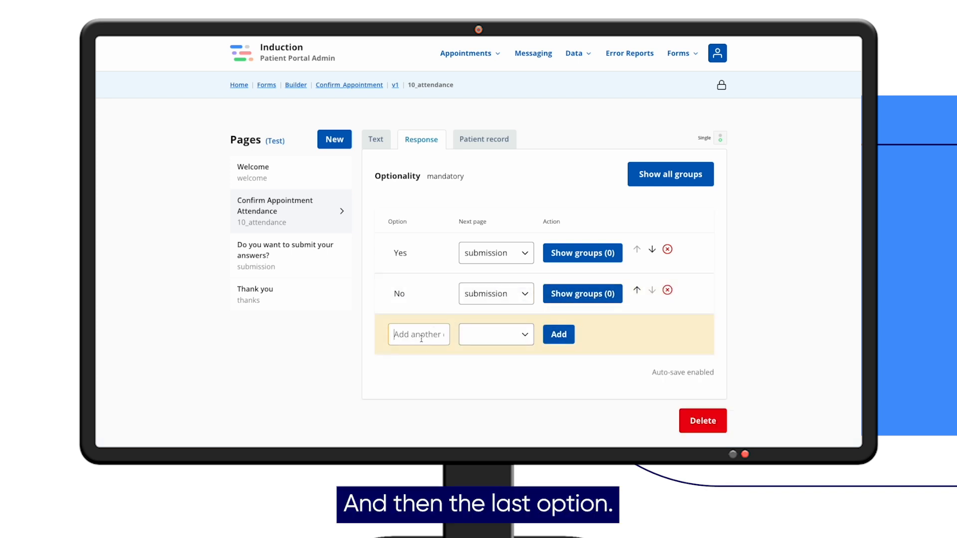
{"action": "type", "text": "Unsure"}
{"action": "left_click", "coordinate": [491, 335]}
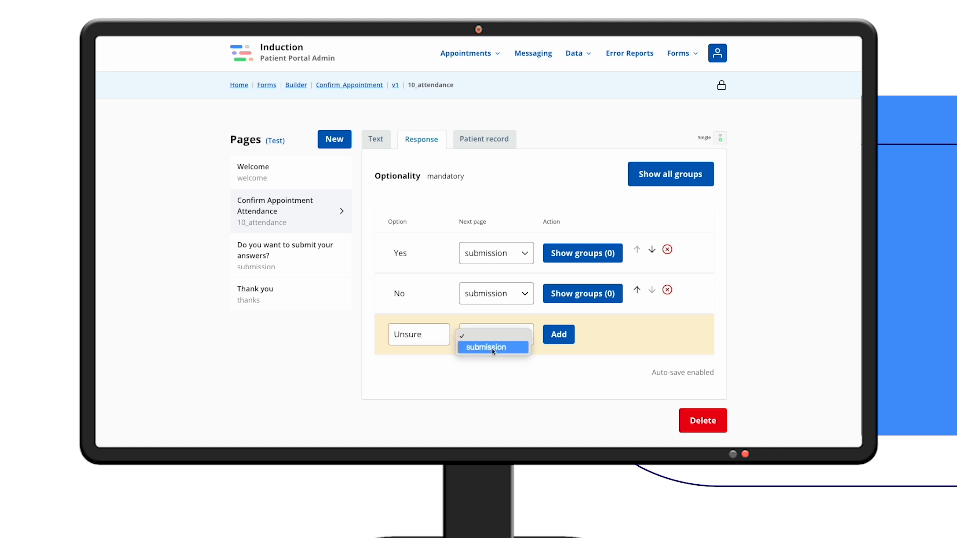
{"action": "left_click", "coordinate": [491, 347]}
{"action": "left_click", "coordinate": [426, 333]}
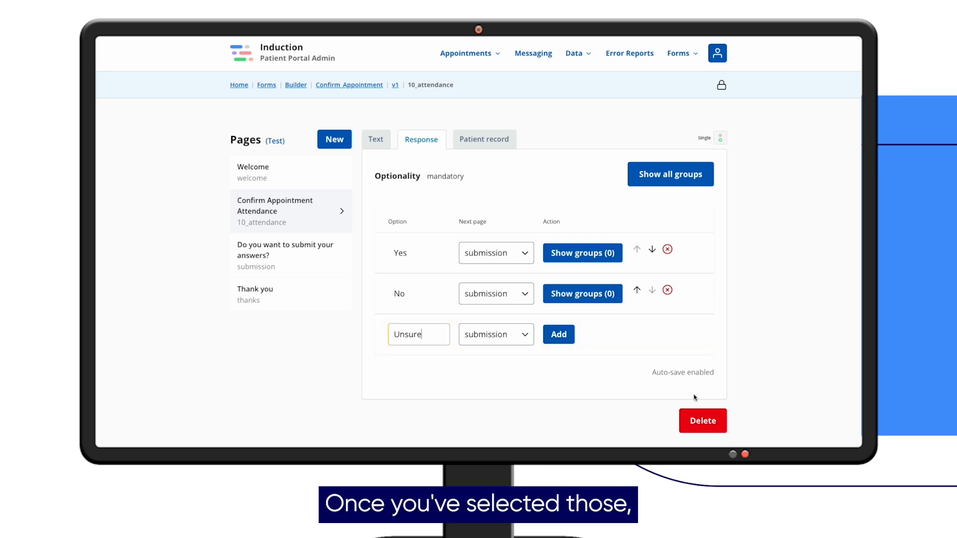
{"action": "left_click", "coordinate": [559, 334]}
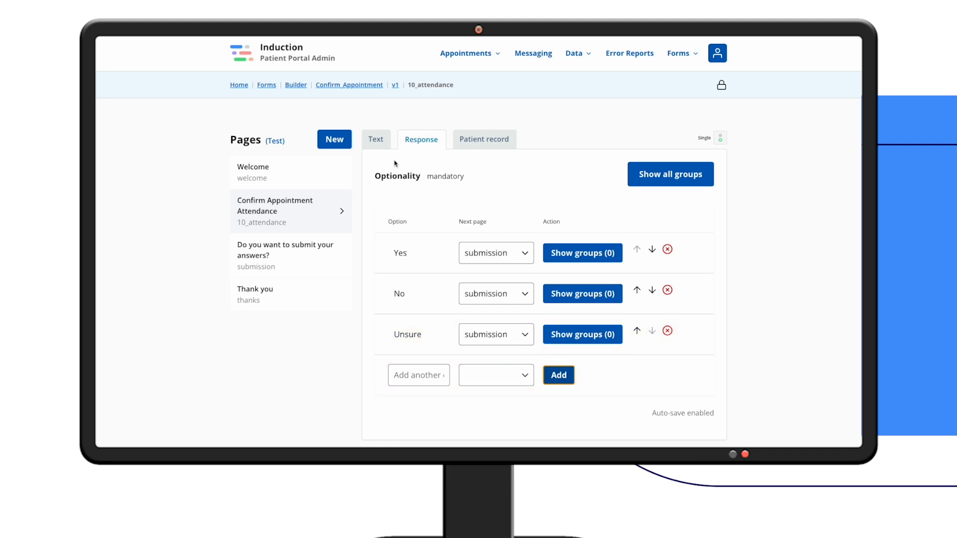
Step: Save the attendance page's text again and try to test the form
{"action": "left_click", "coordinate": [378, 141]}
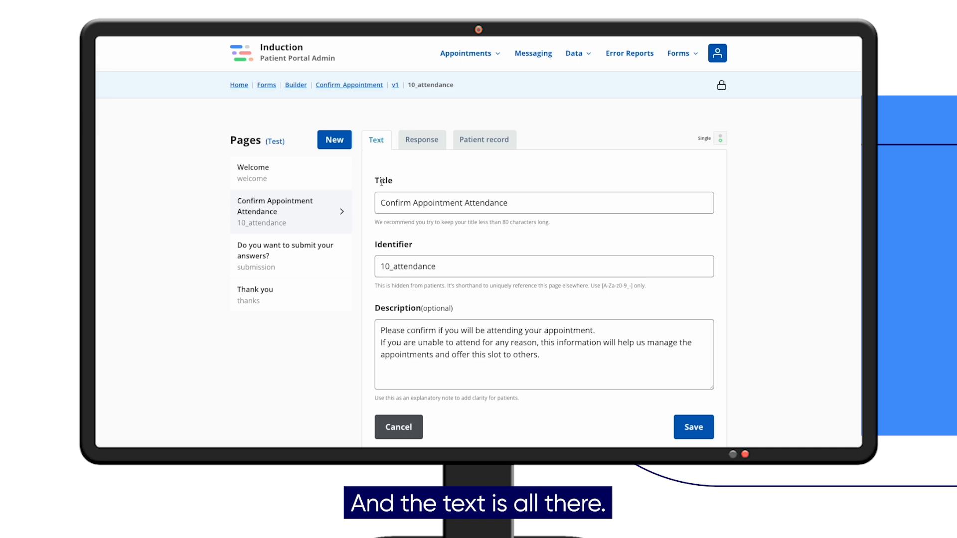
{"action": "left_click", "coordinate": [704, 427]}
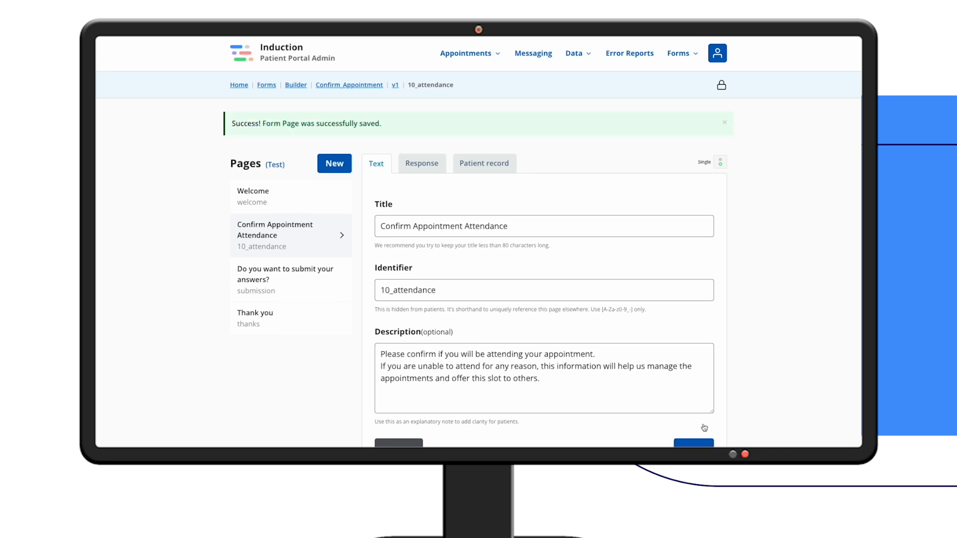
{"action": "left_click", "coordinate": [275, 165]}
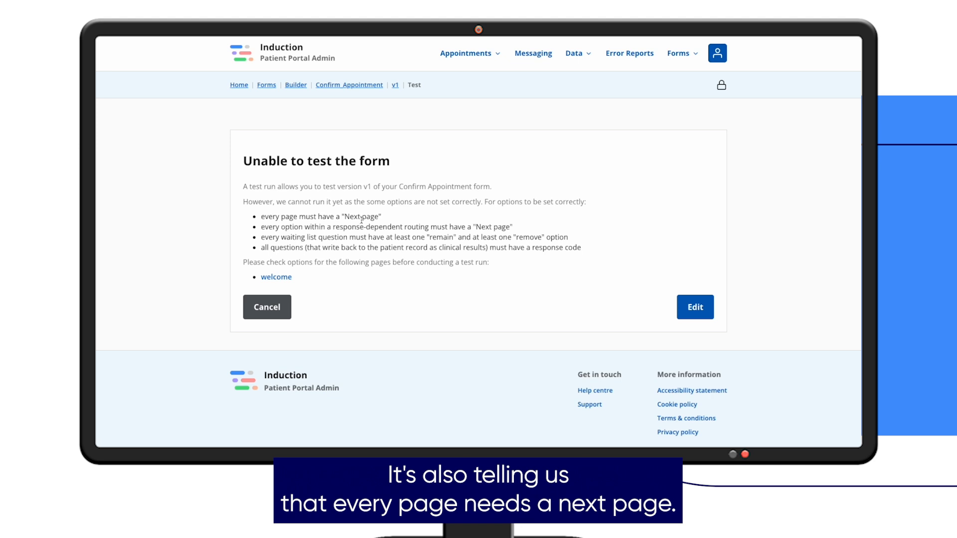
Step: Open the Welcome page's response settings from the test report and set its next page to 10_attendance
{"action": "left_click", "coordinate": [277, 277]}
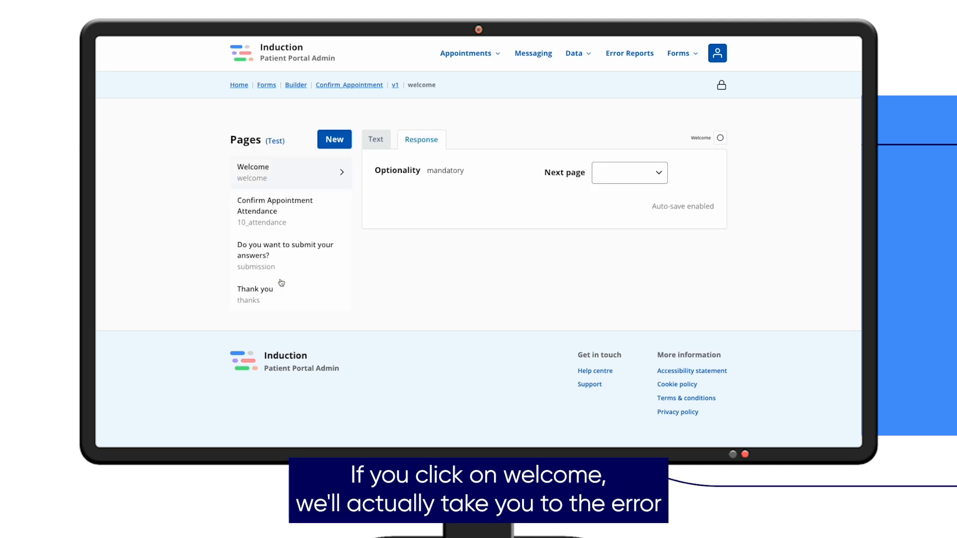
{"action": "left_click", "coordinate": [623, 176]}
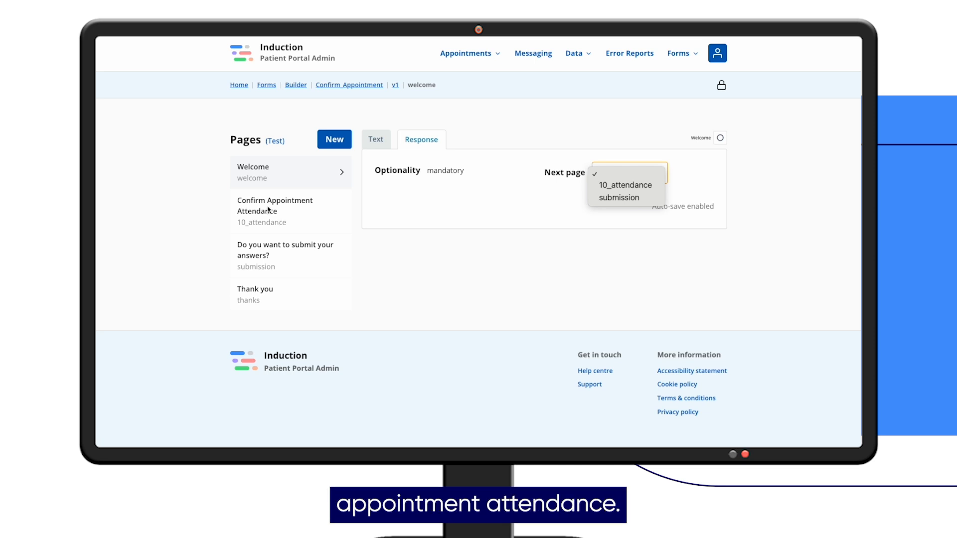
{"action": "left_click", "coordinate": [618, 185]}
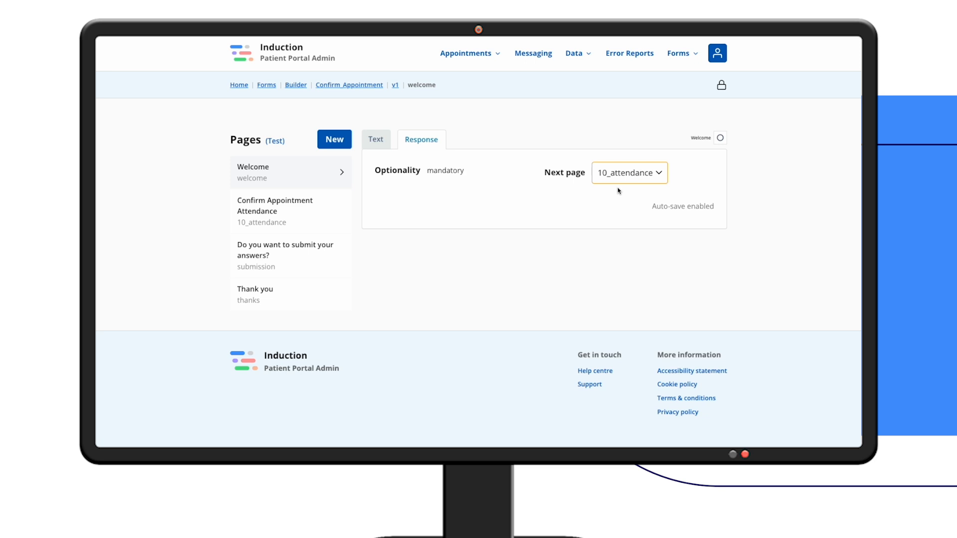
Step: Check the attendance page's response routing and start a test run of the form
{"action": "left_click", "coordinate": [276, 205]}
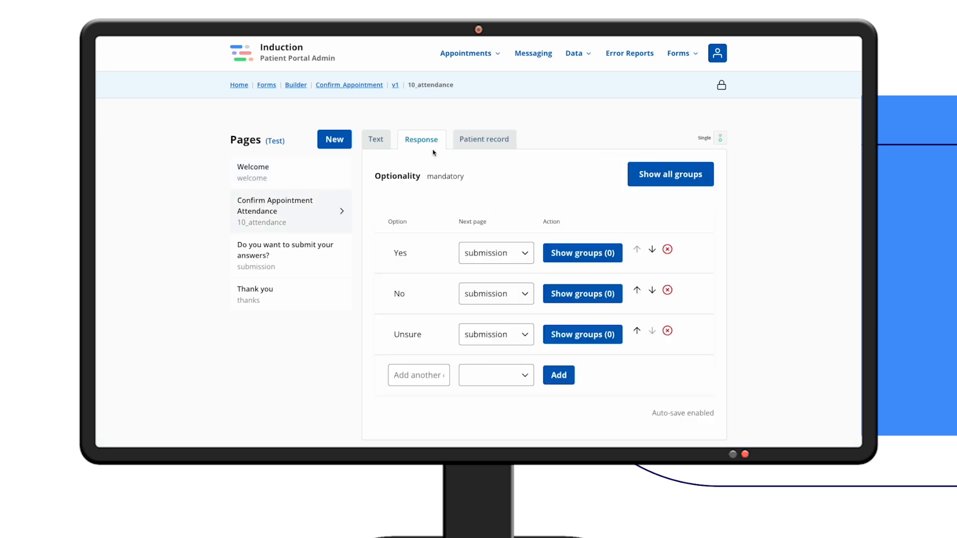
{"action": "left_click", "coordinate": [275, 141]}
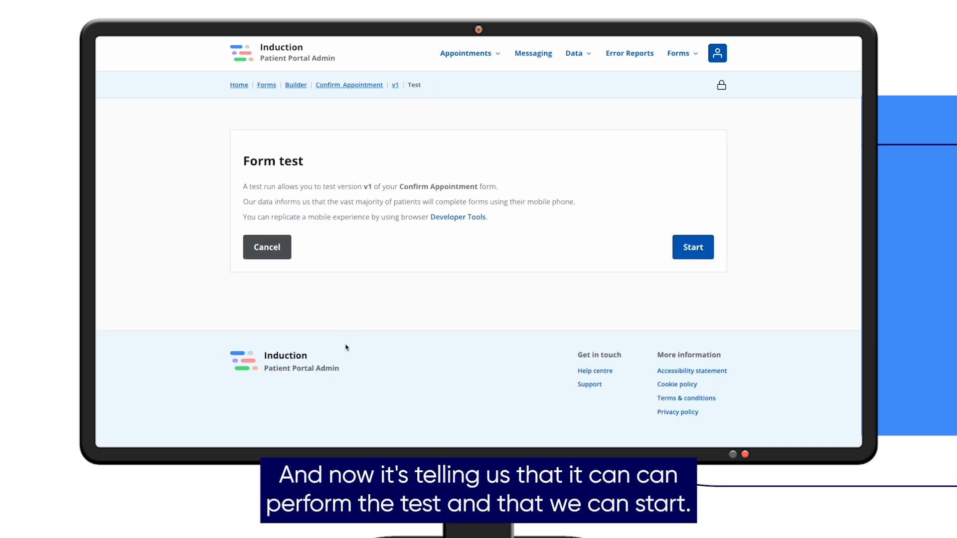
{"action": "left_click", "coordinate": [696, 244]}
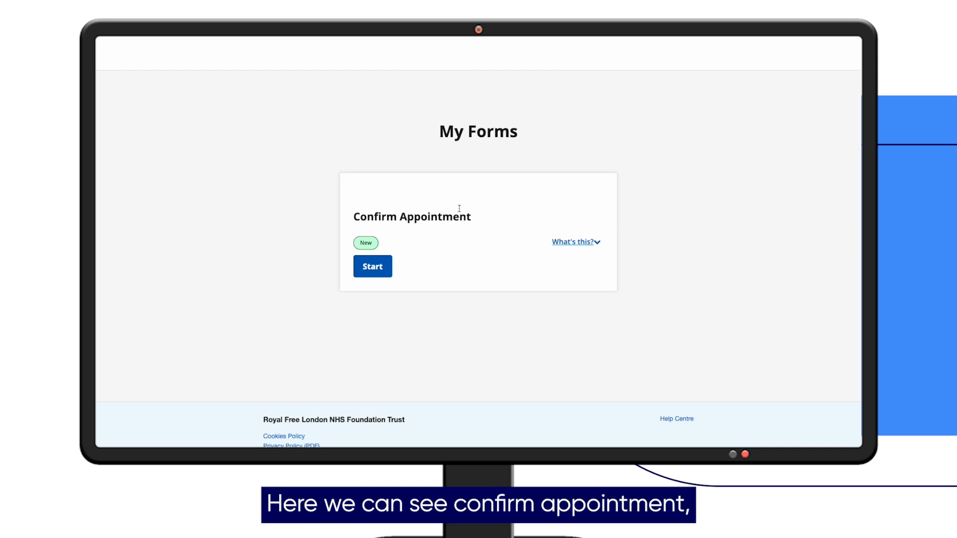
Step: Start the Confirm Appointment form as a patient and answer the attendance question with "Yes"
{"action": "left_click", "coordinate": [379, 266]}
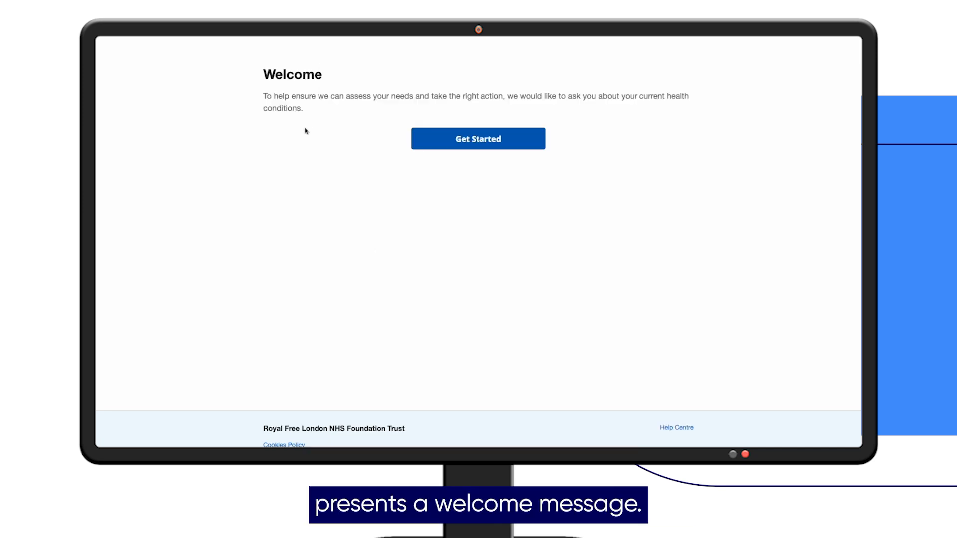
{"action": "left_click", "coordinate": [455, 138]}
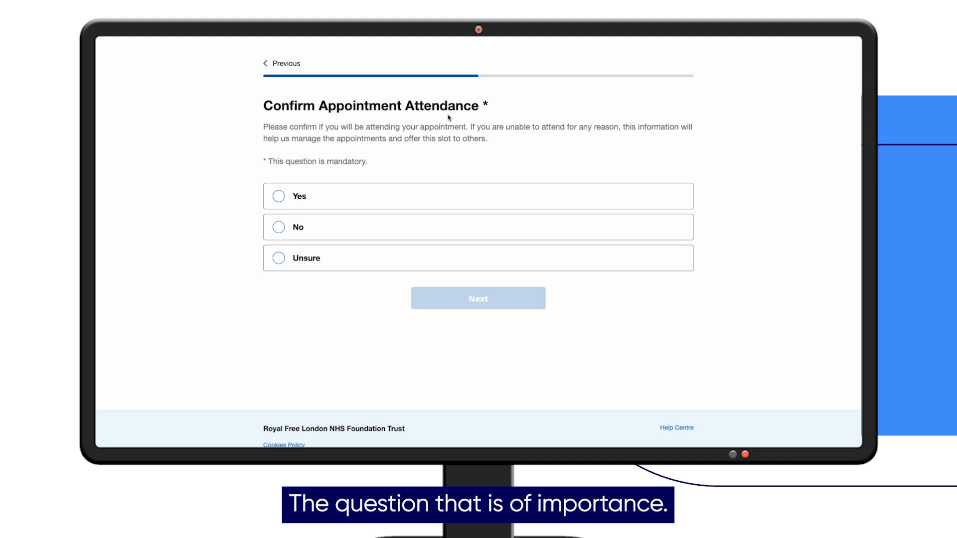
{"action": "left_click", "coordinate": [282, 196]}
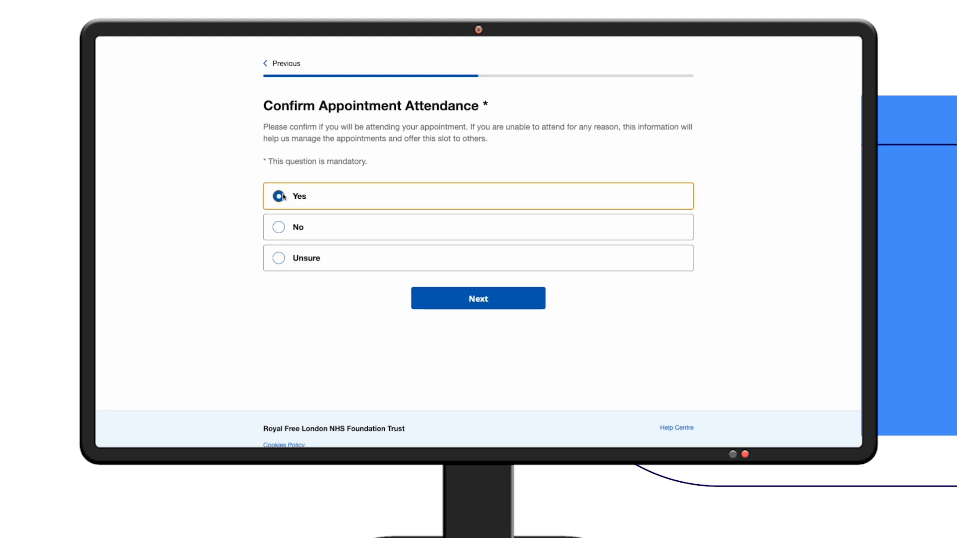
{"action": "left_click", "coordinate": [487, 299]}
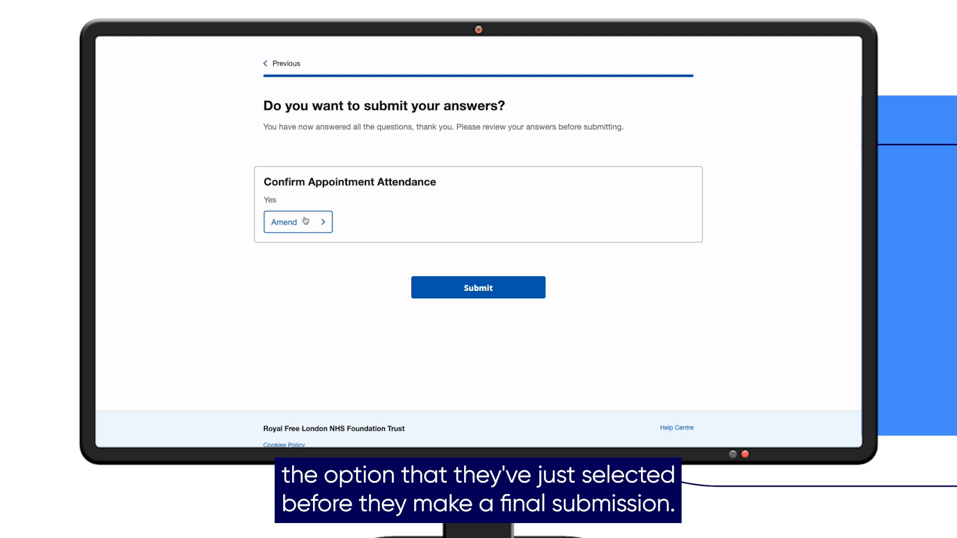
Step: Submit the test answers, continue past the thank-you page and finish the test run
{"action": "left_click", "coordinate": [478, 294]}
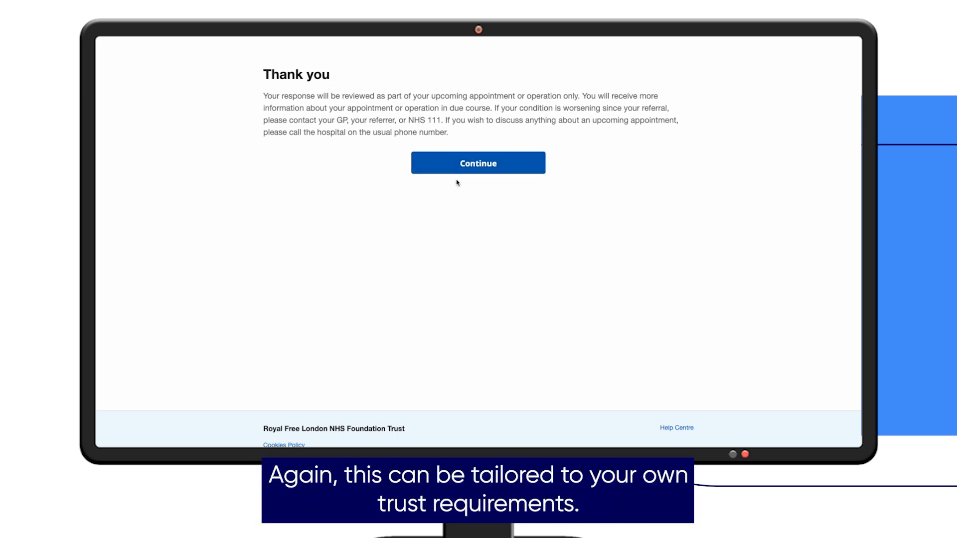
{"action": "left_click", "coordinate": [470, 170]}
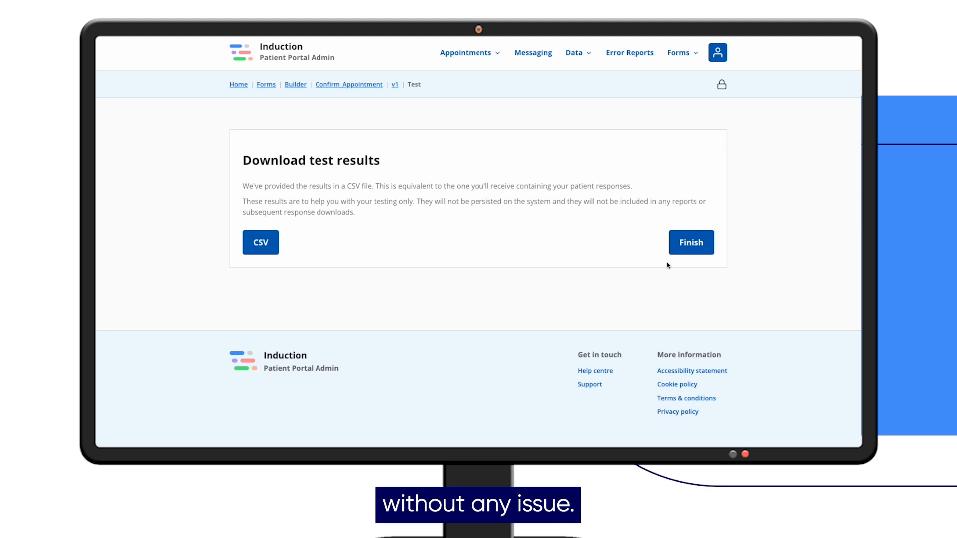
{"action": "left_click", "coordinate": [693, 248]}
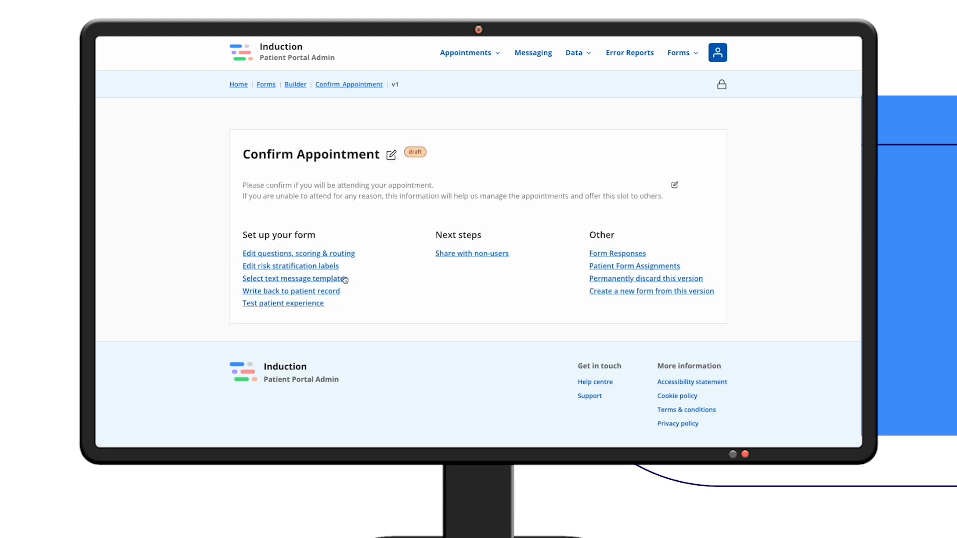
Step: Set the form's invitation text message for unregistered patients to "Unregistered patient form builder invite" and save it
{"action": "left_click", "coordinate": [320, 284]}
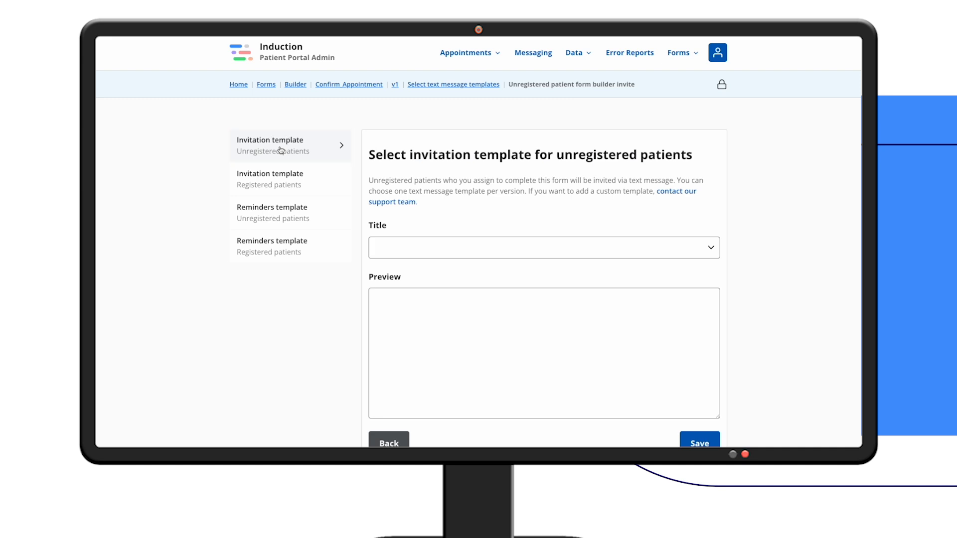
{"action": "left_click", "coordinate": [434, 247]}
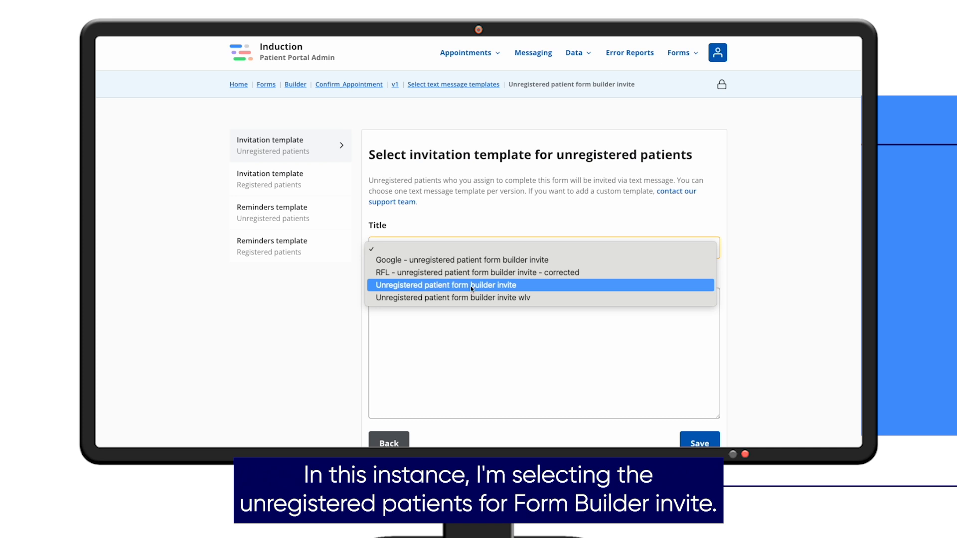
{"action": "left_click", "coordinate": [492, 288]}
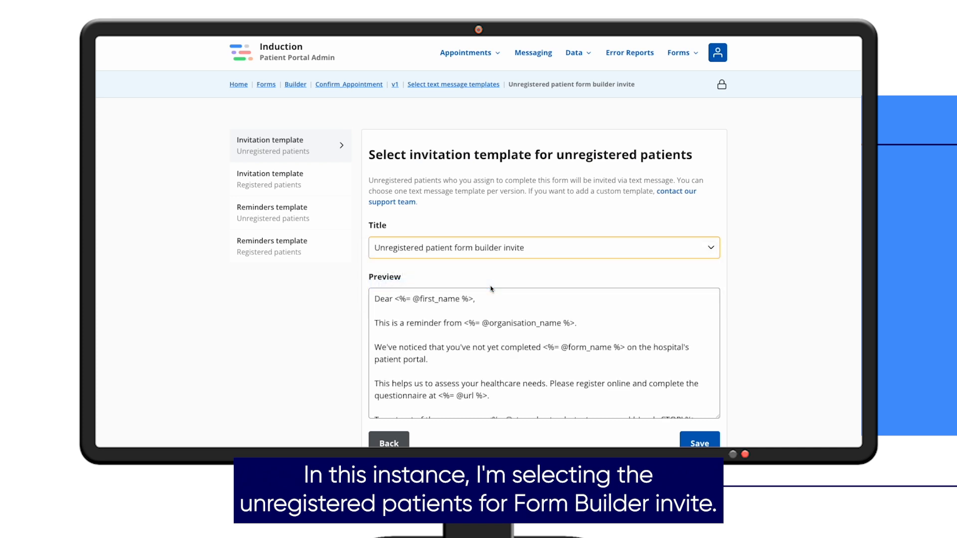
{"action": "scroll", "coordinate": [450, 337], "scroll_direction": "down", "scroll_amount": 1}
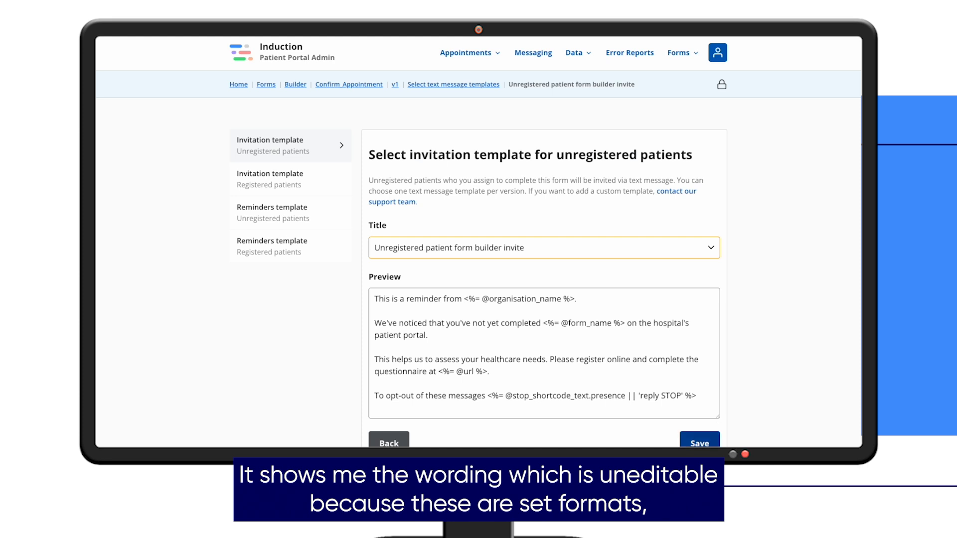
{"action": "left_click", "coordinate": [699, 442]}
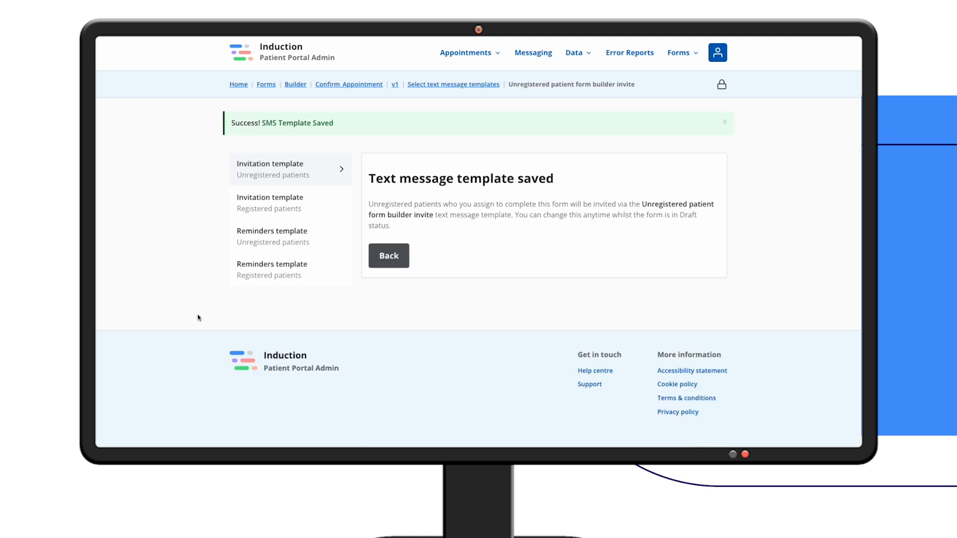
Step: Set the form's invitation text message for registered patients to "Registered patient form builder invite" and save it
{"action": "left_click", "coordinate": [272, 214]}
{"action": "left_click", "coordinate": [442, 248]}
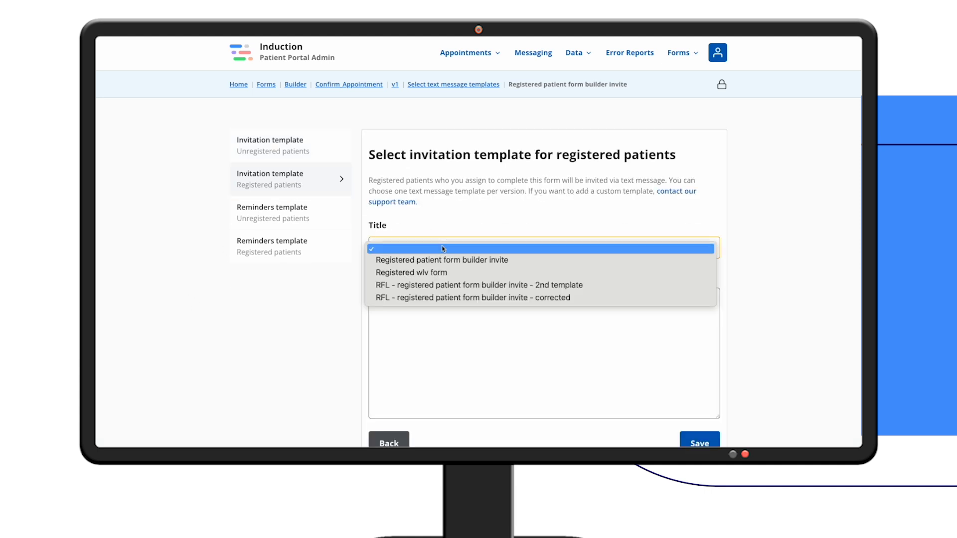
{"action": "left_click", "coordinate": [446, 283]}
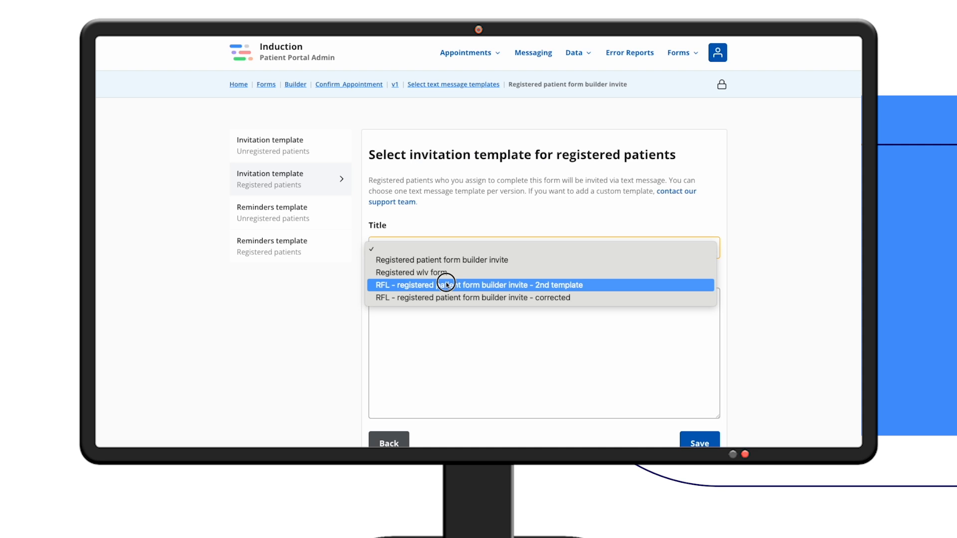
{"action": "left_click", "coordinate": [449, 259]}
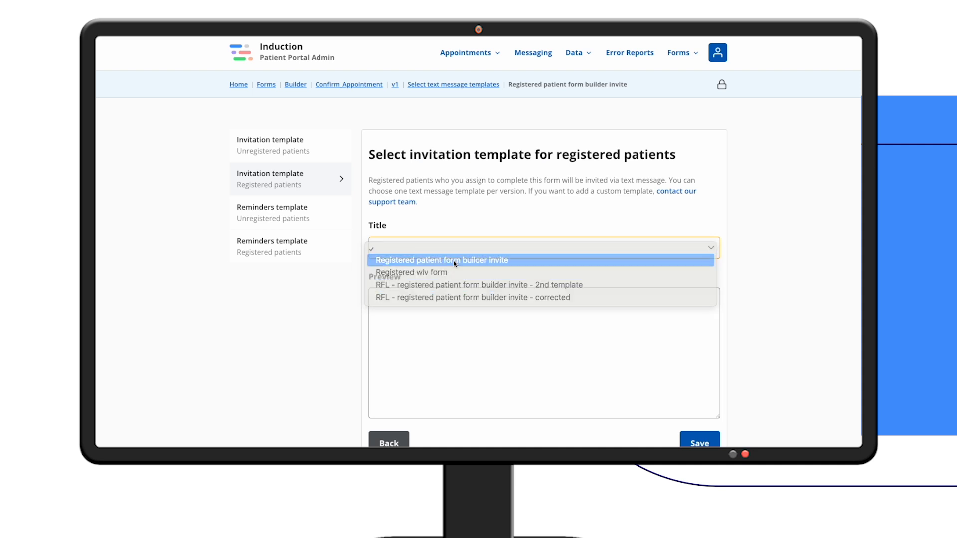
{"action": "left_click", "coordinate": [692, 440]}
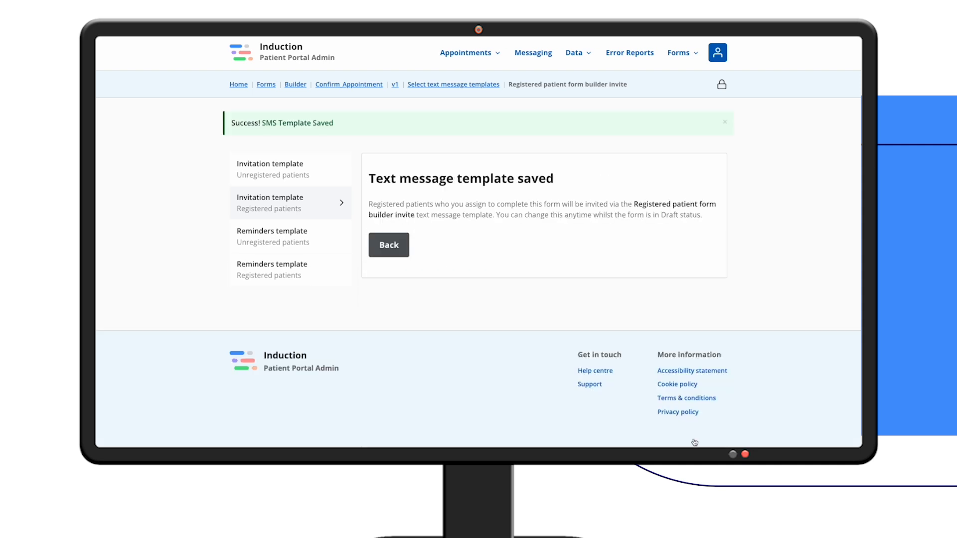
Step: Set the reminders text message for unregistered patients to "Unregistered patient form builder invite reminder" and save it
{"action": "left_click", "coordinate": [293, 237]}
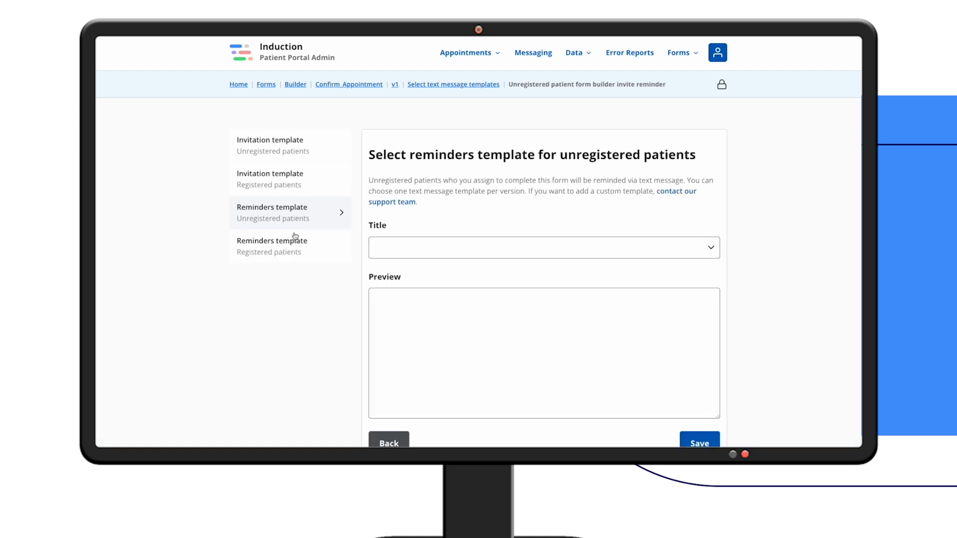
{"action": "left_click", "coordinate": [445, 247]}
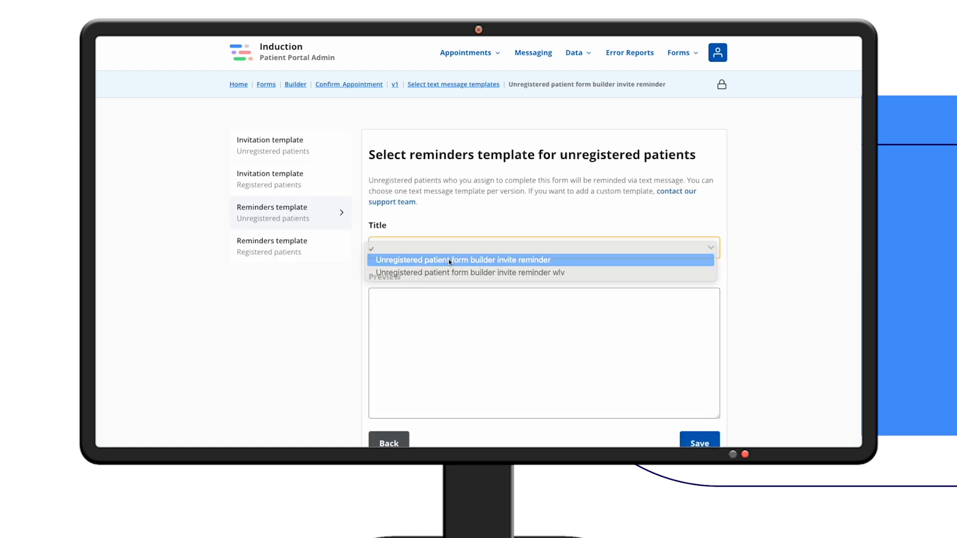
{"action": "left_click", "coordinate": [445, 259]}
{"action": "left_click", "coordinate": [720, 433]}
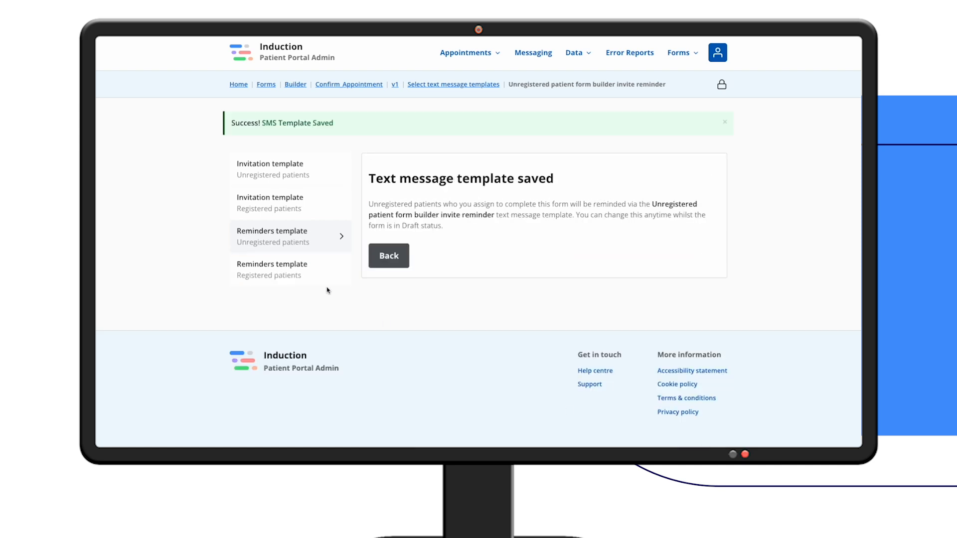
Step: Save "Registered patient form builder invite reminder" as the registered patients' reminders template and return to version v1 of the form
{"action": "left_click", "coordinate": [280, 271]}
{"action": "left_click", "coordinate": [405, 247]}
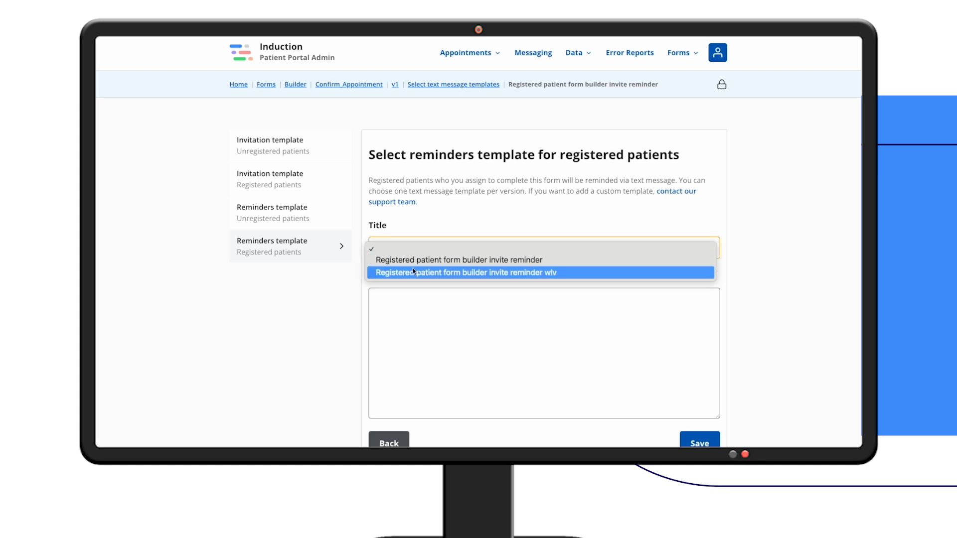
{"action": "left_click", "coordinate": [415, 266]}
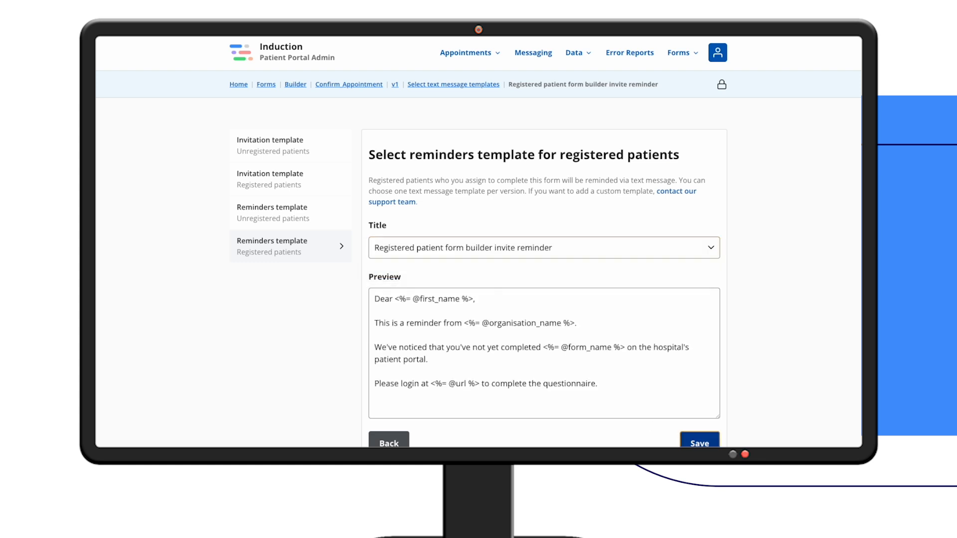
{"action": "left_click", "coordinate": [700, 442]}
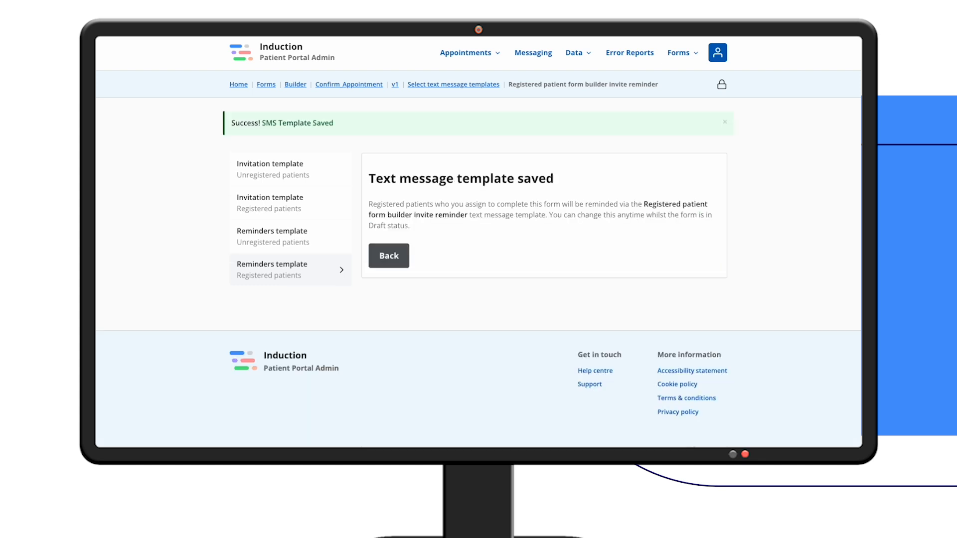
{"action": "left_click", "coordinate": [388, 258]}
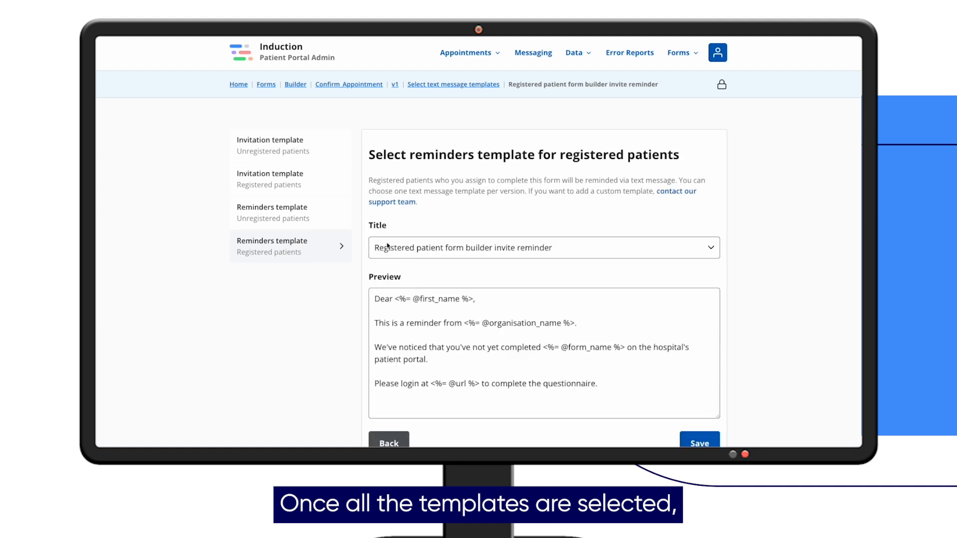
{"action": "left_click", "coordinate": [395, 86]}
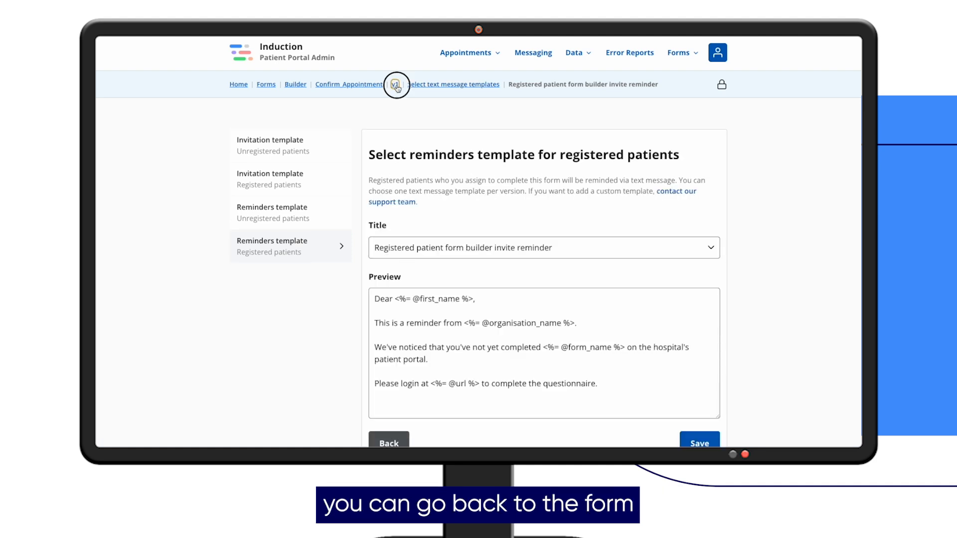